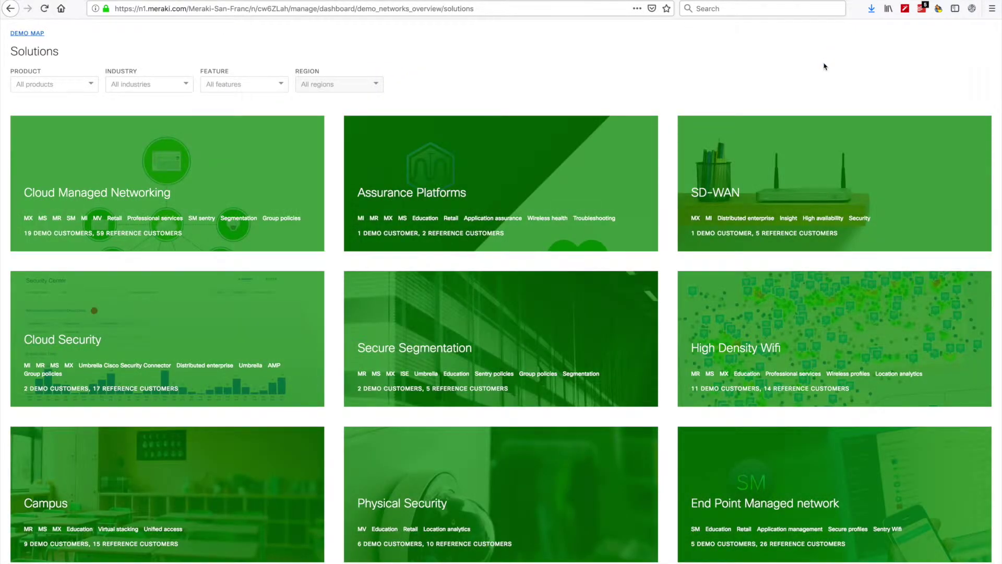
Open the SD-WAN demo to reach the San Francisco security network's VPN Status page.
scroll(728, 185, "down", 1)
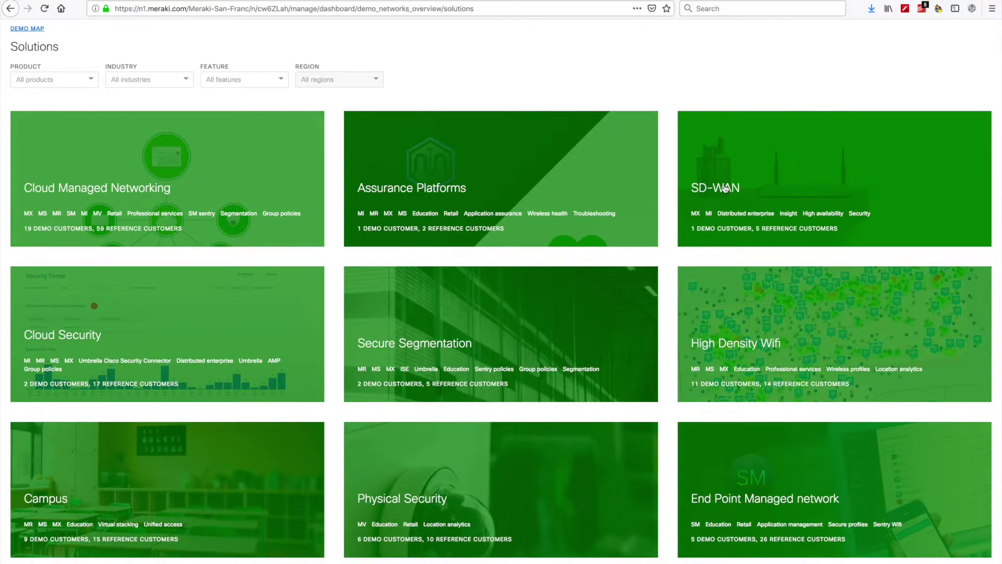
left_click(725, 187)
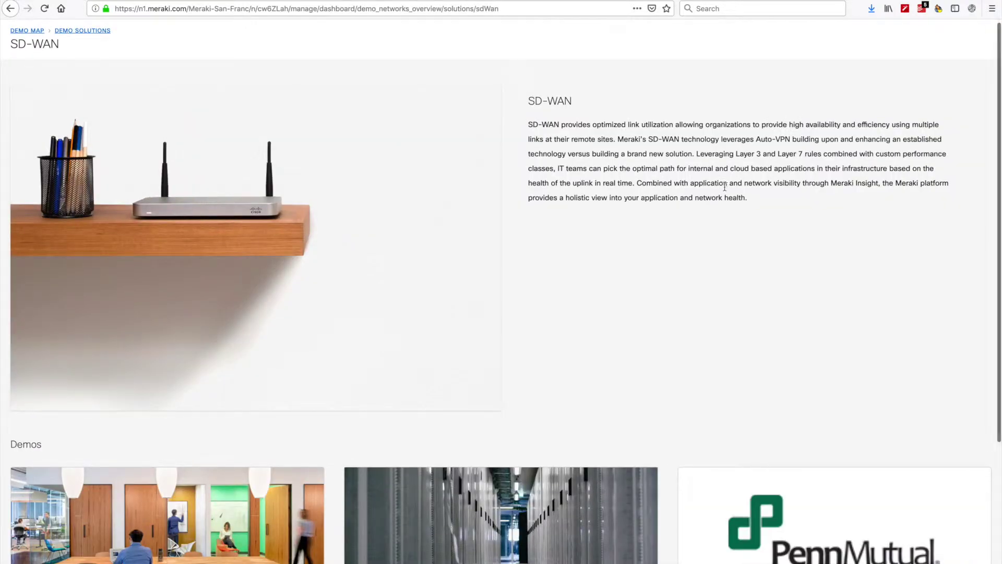
scroll(715, 193, "down", 5)
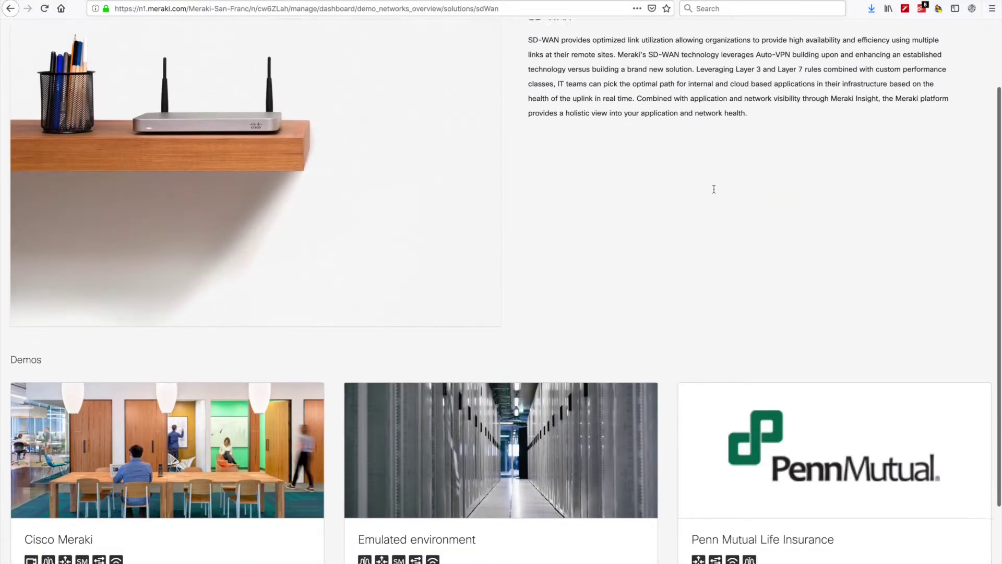
scroll(714, 193, "up", 1)
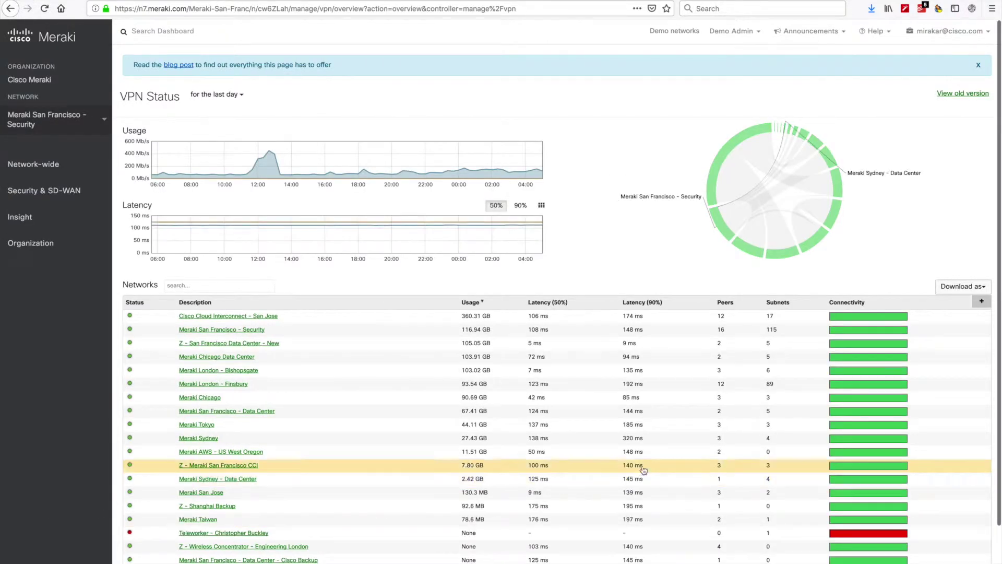
Review the VPN Status networks table, then go to Security & SD-WAN > Appliance status for Corp MX 1.
scroll(643, 470, "down", 3)
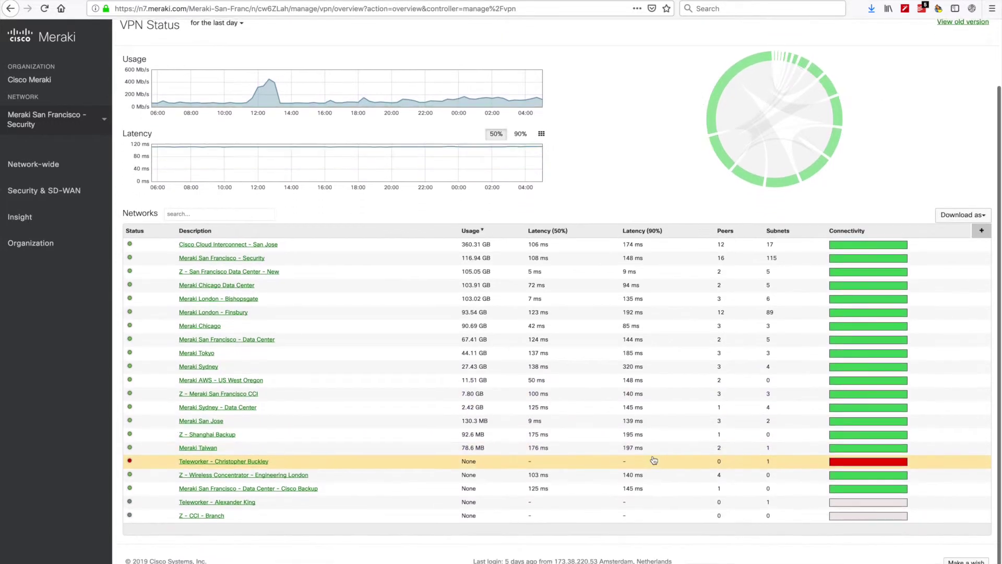
scroll(654, 460, "up", 3)
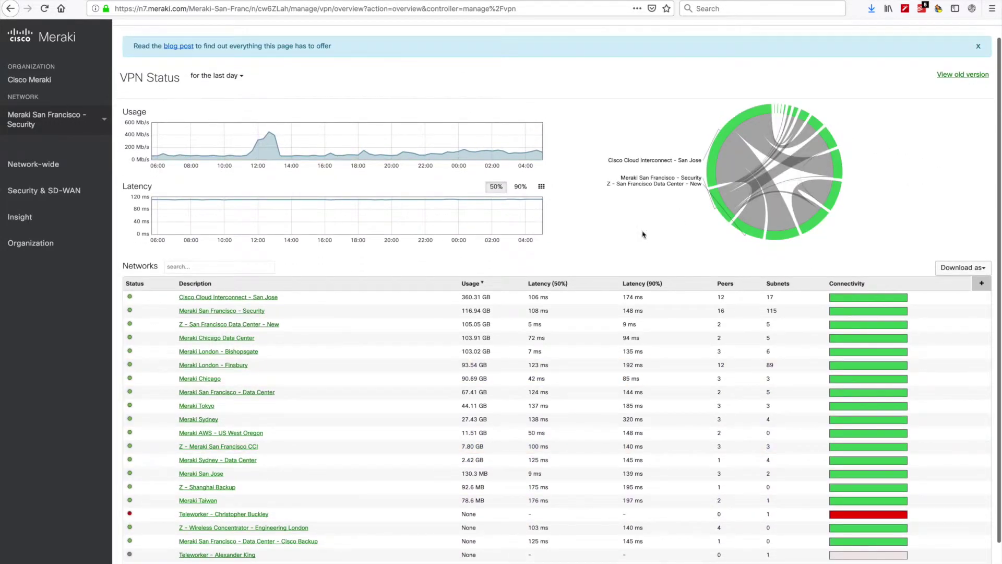
scroll(409, 324, "down", 1)
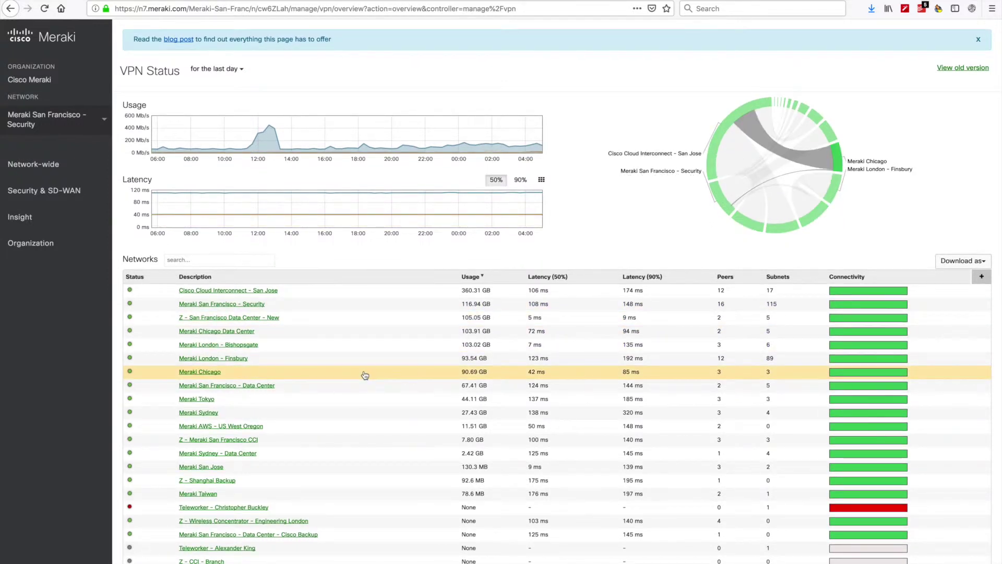
mouse_move(81, 190)
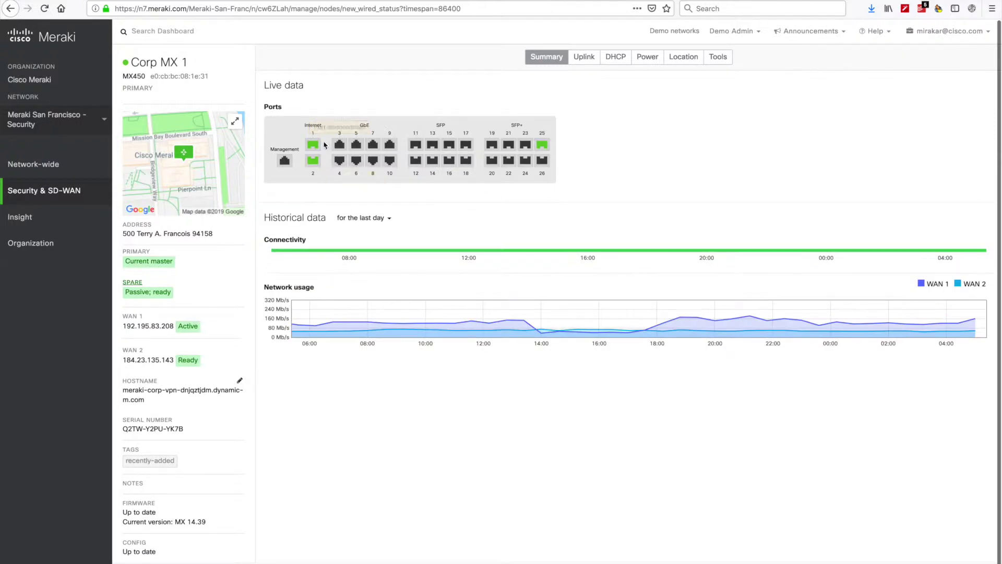
Show Corp MX 1's Uplink tab with WAN 1/WAN 2 configuration, live traffic and latency charts.
mouse_move(318, 146)
mouse_move(317, 168)
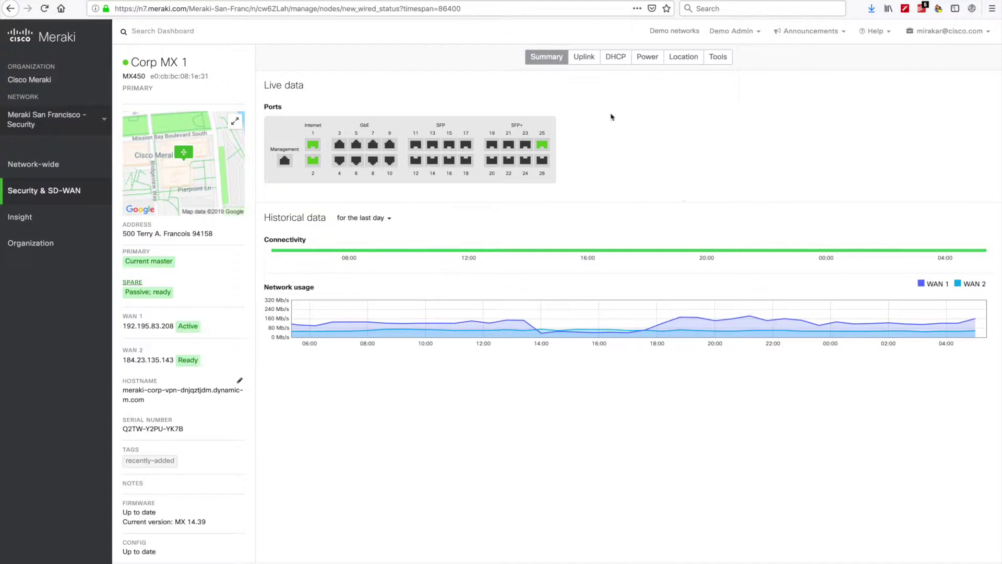
left_click(585, 59)
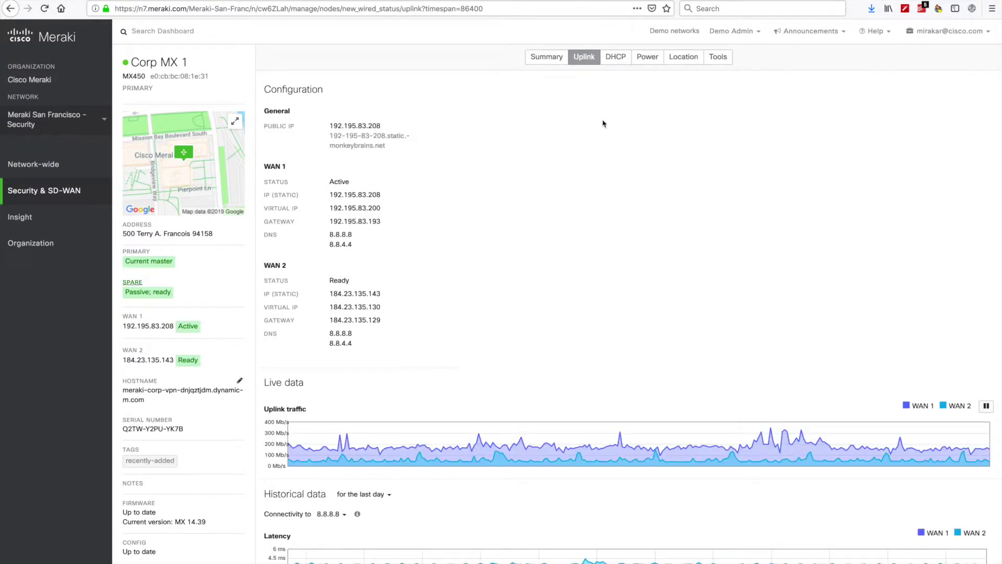
scroll(613, 237, "down", 3)
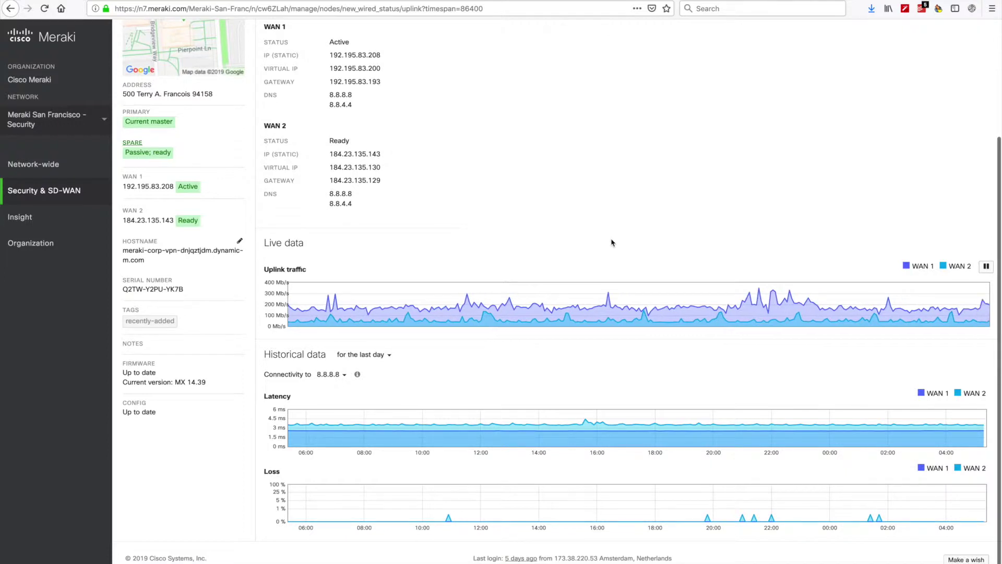
mouse_move(663, 321)
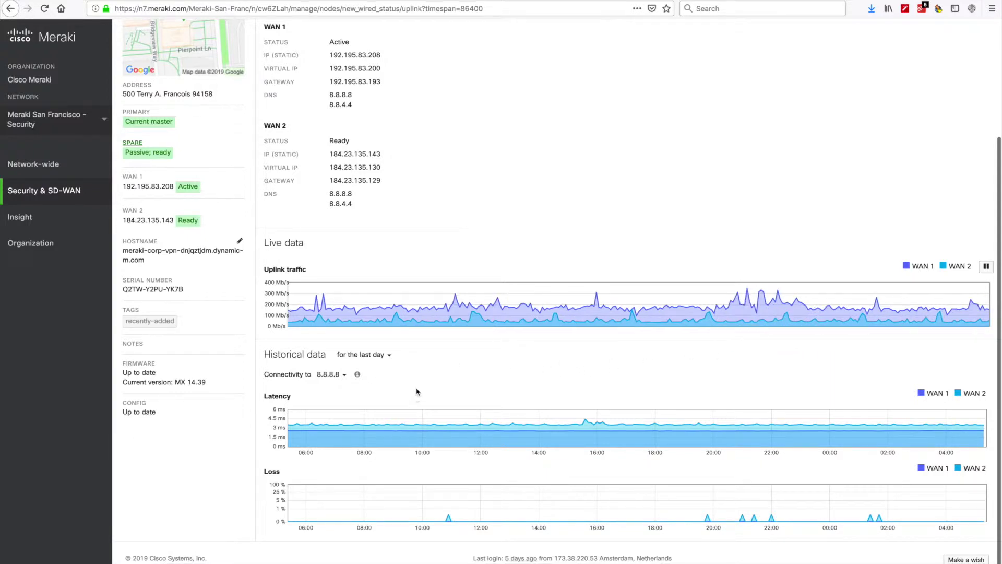
mouse_move(420, 415)
scroll(442, 415, "up", 1)
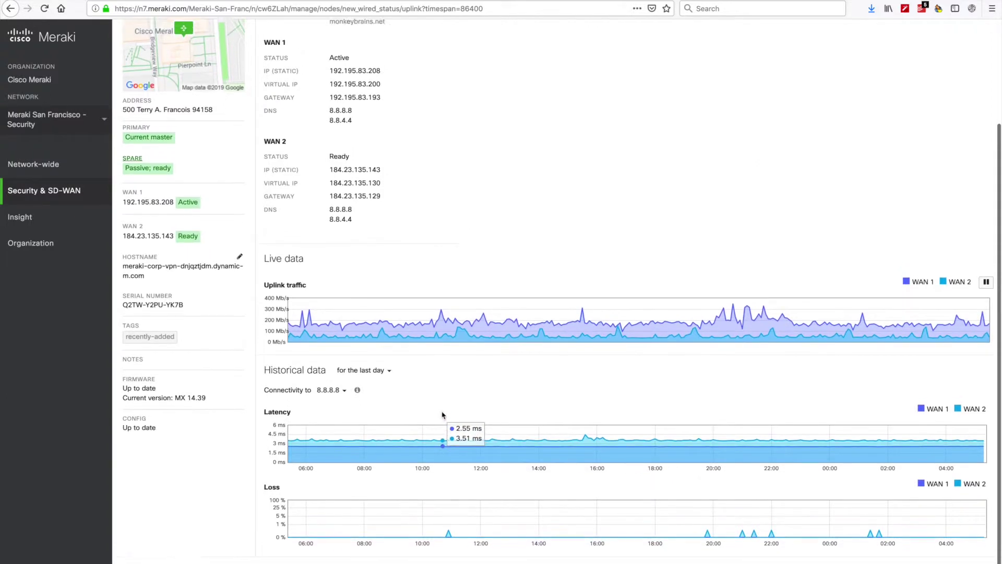
scroll(442, 415, "up", 5)
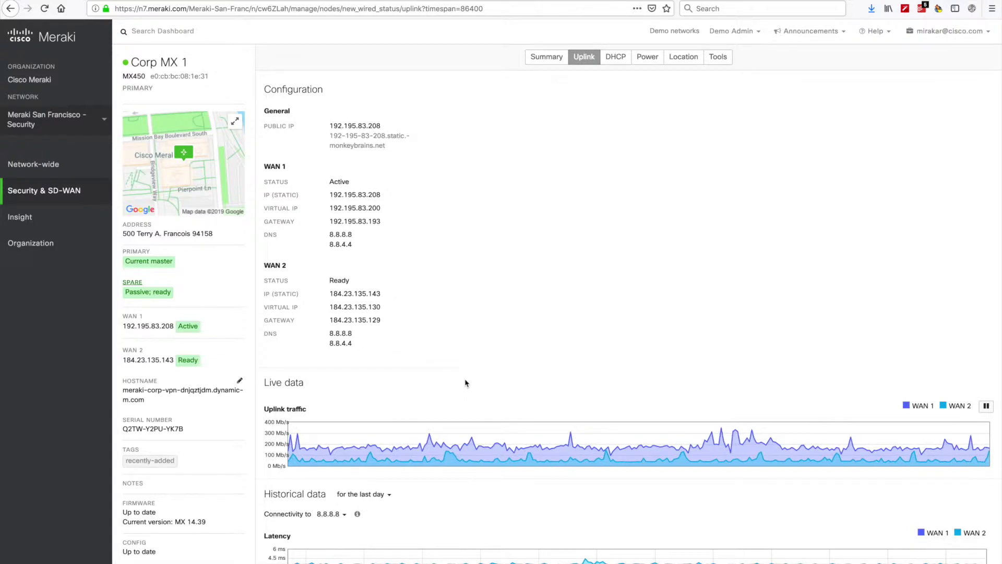
mouse_move(66, 191)
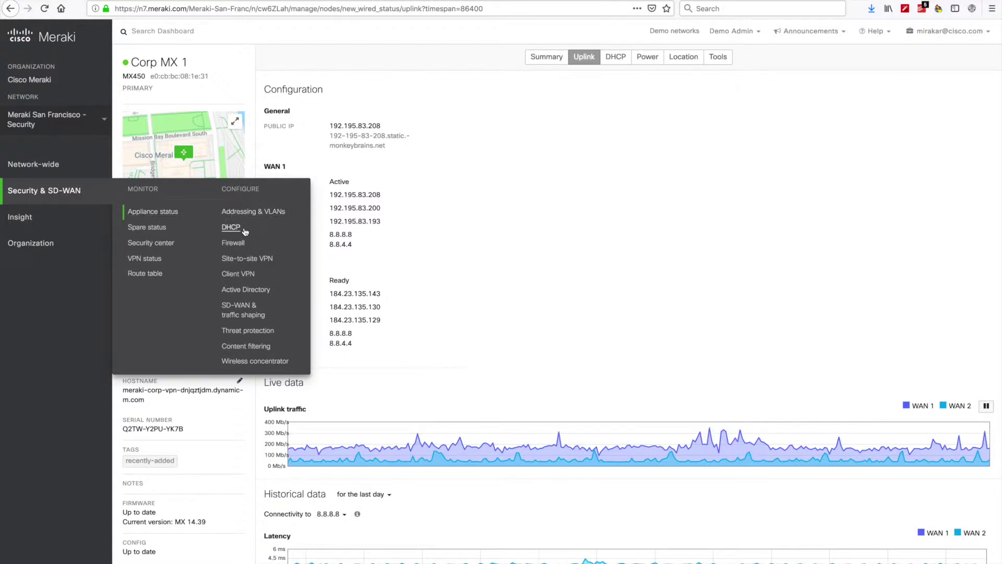
Make this network a site-to-site VPN spoke with Meraki London - Finsbury - appliance as hub 1.
left_click(250, 261)
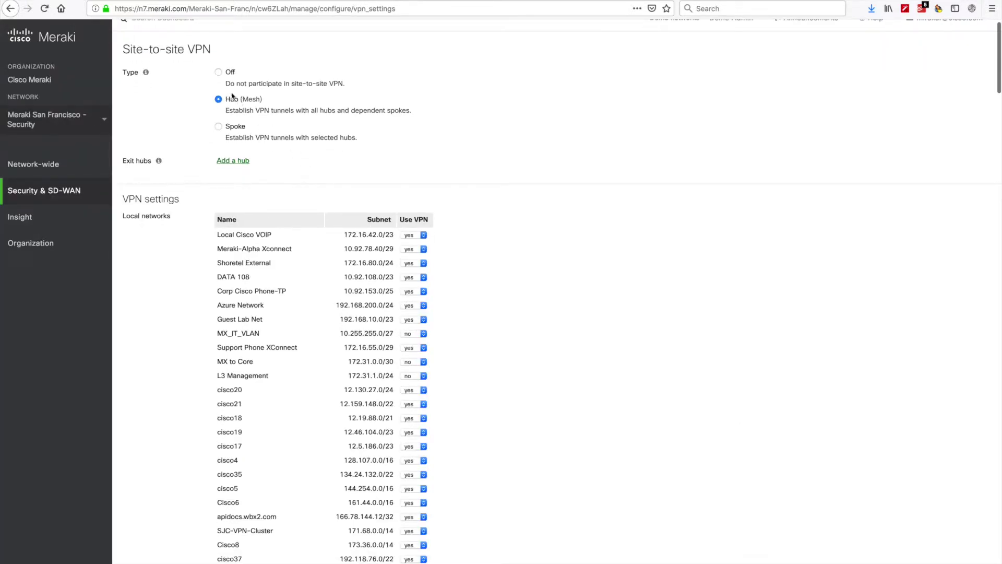
left_click(219, 73)
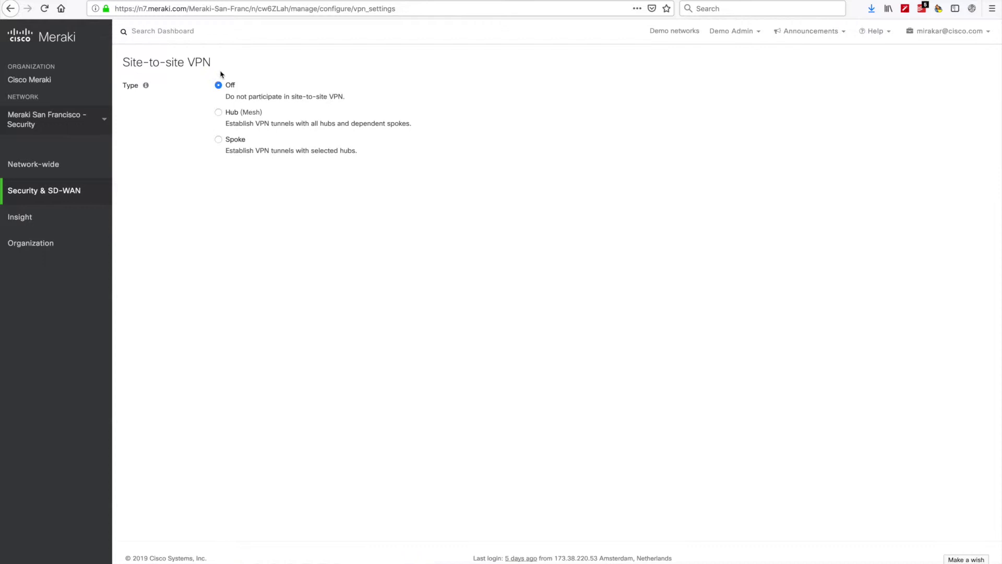
left_click(219, 141)
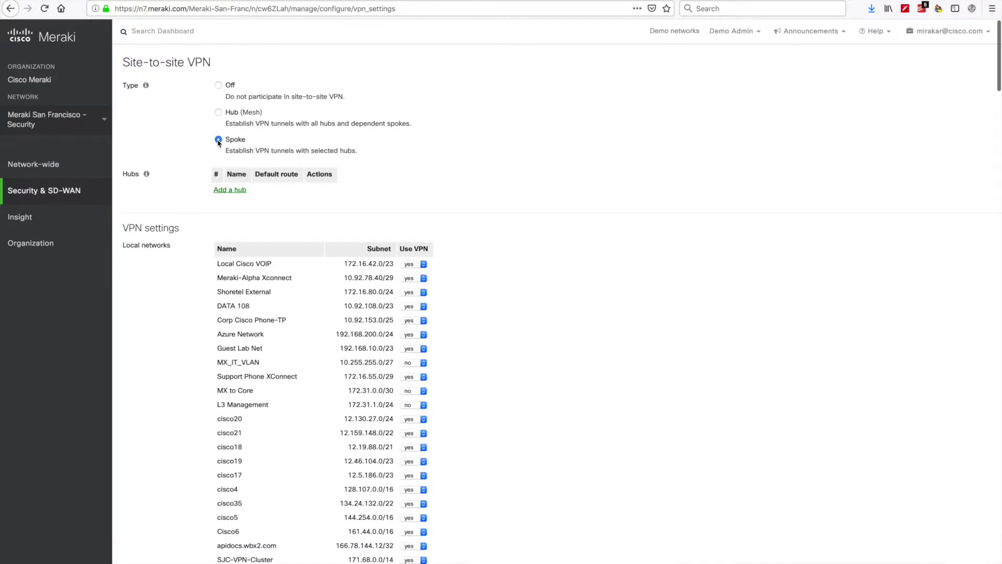
left_click(239, 191)
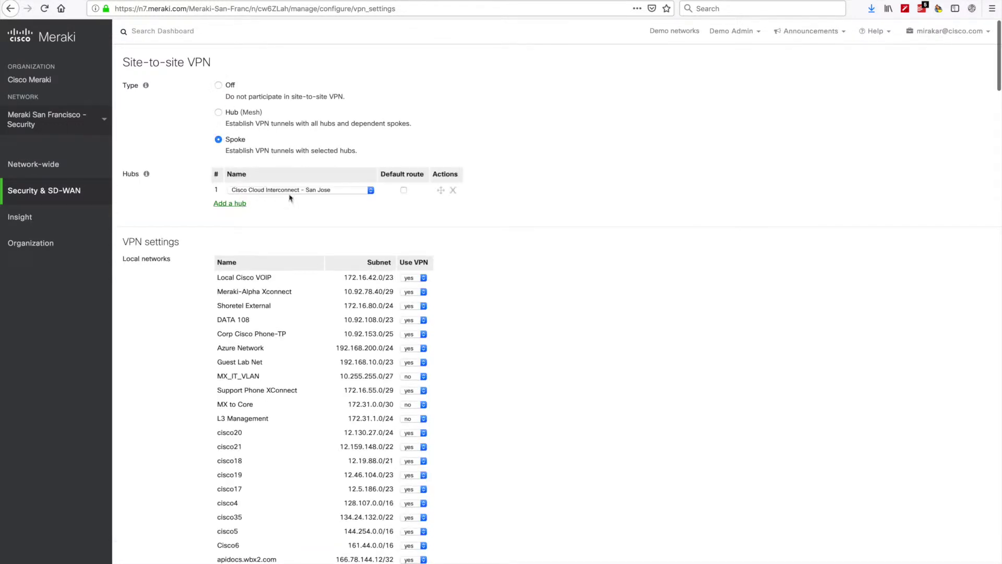
left_click(371, 191)
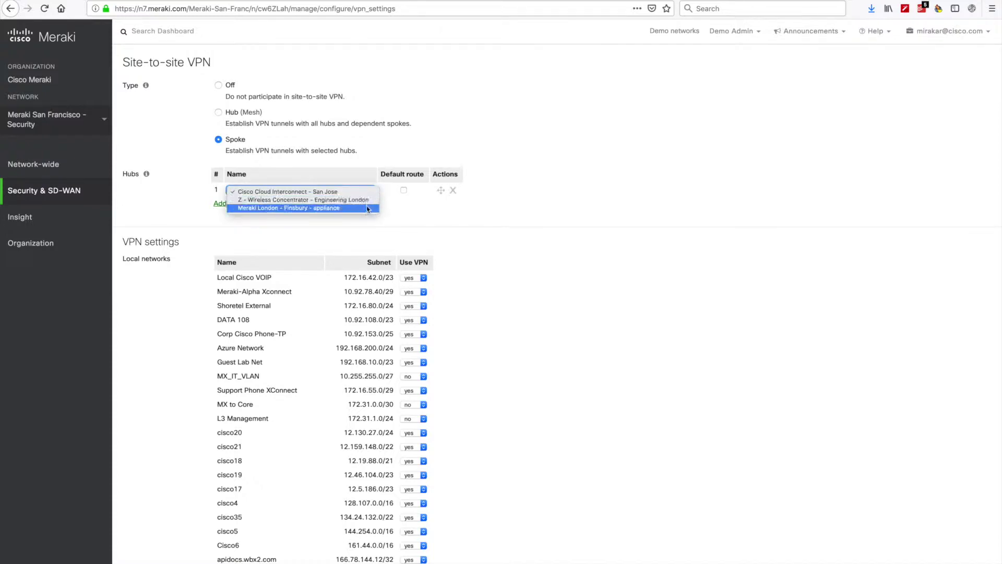
left_click(367, 209)
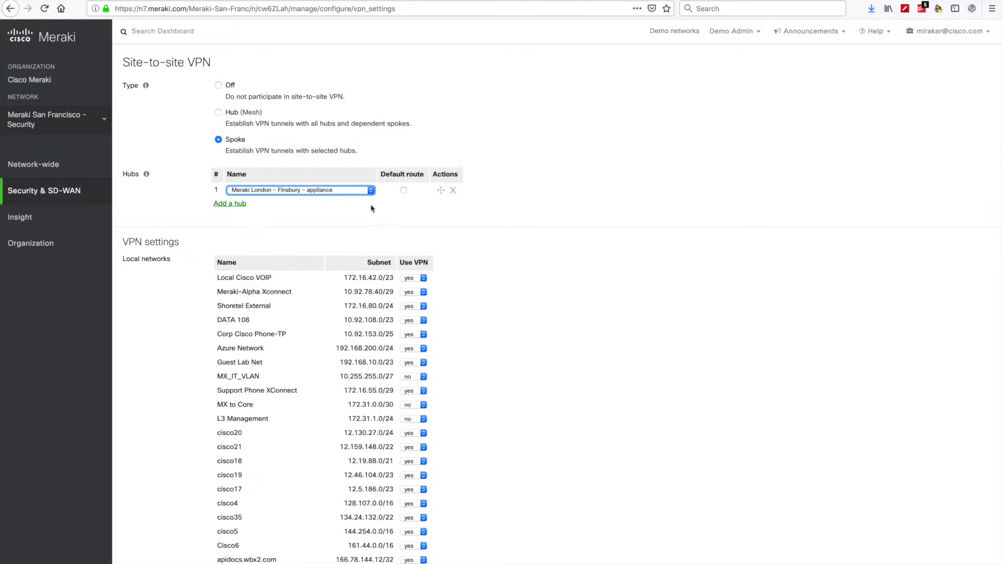
left_click(381, 209)
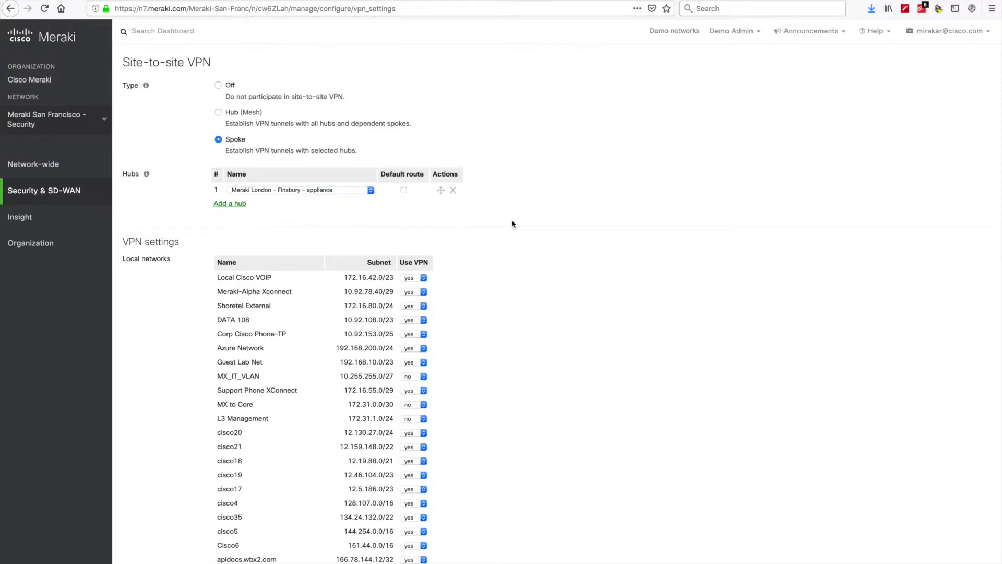
Scroll through the remaining site-to-site VPN settings down to Organization-wide settings.
scroll(512, 224, "down", 1)
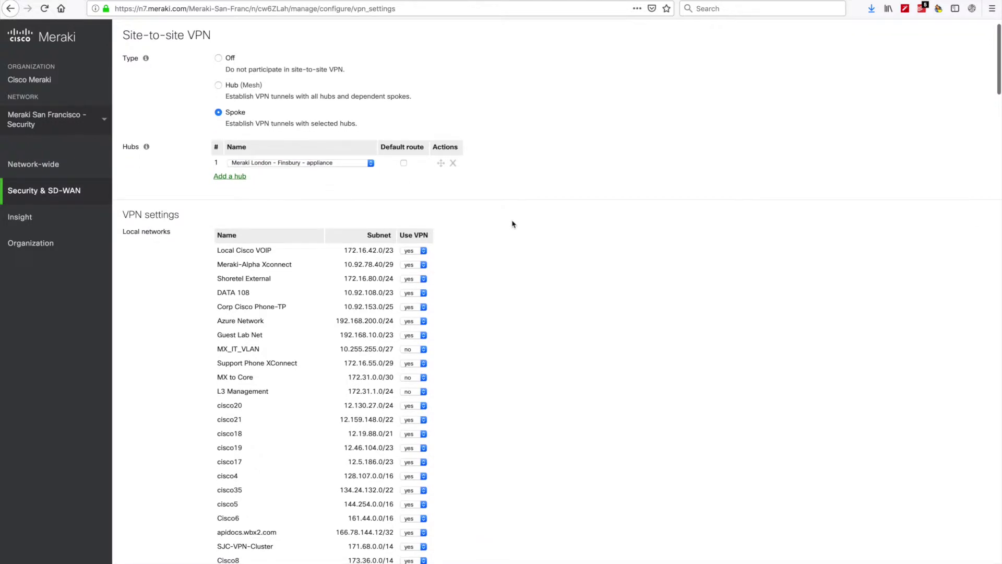
scroll(512, 224, "up", 1)
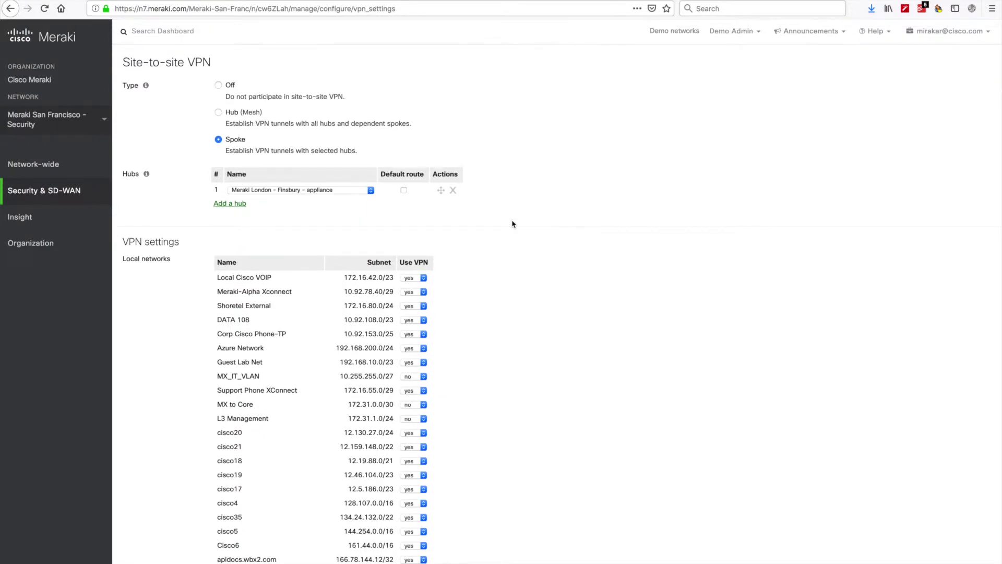
scroll(512, 224, "down", 20)
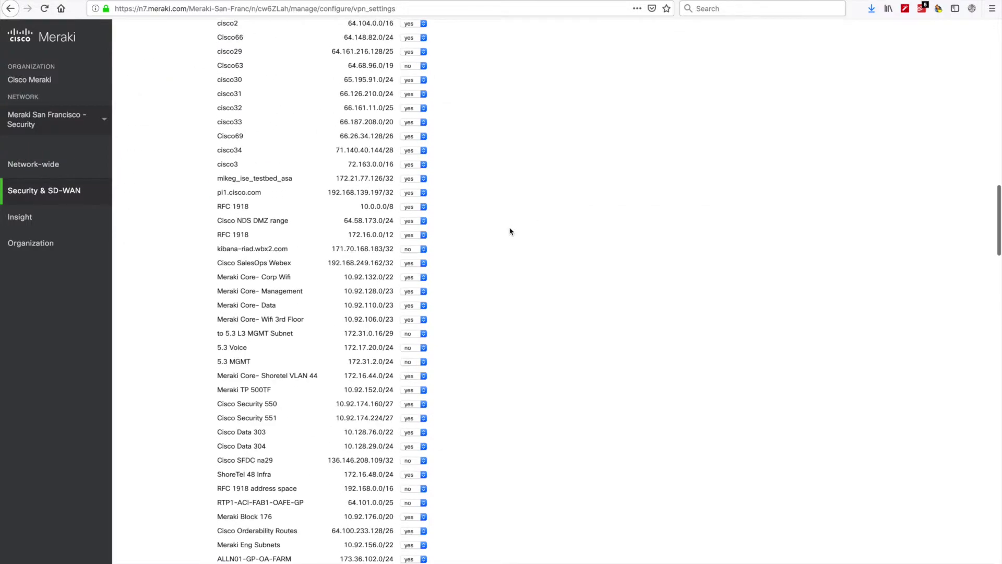
scroll(510, 231, "down", 20)
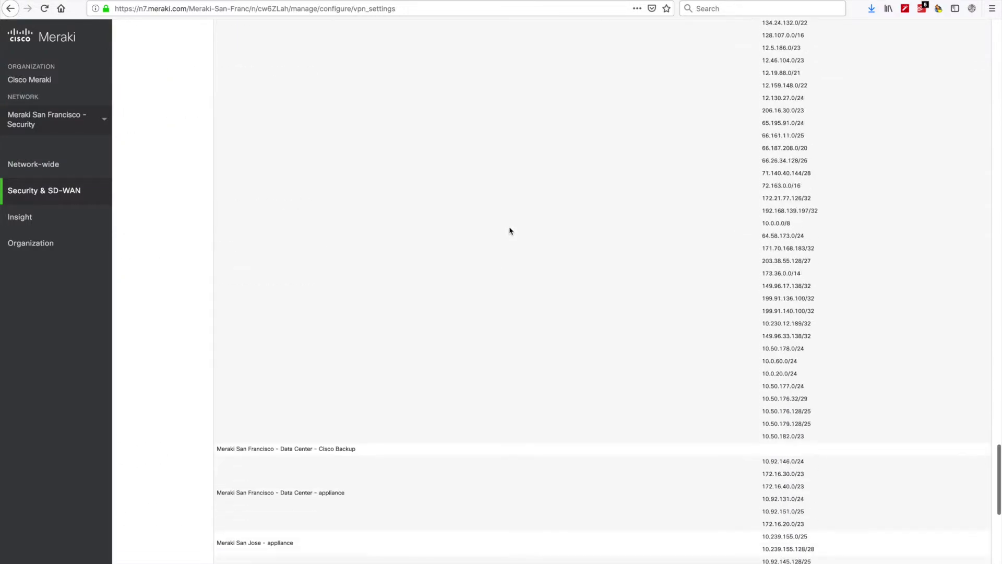
scroll(511, 231, "down", 10)
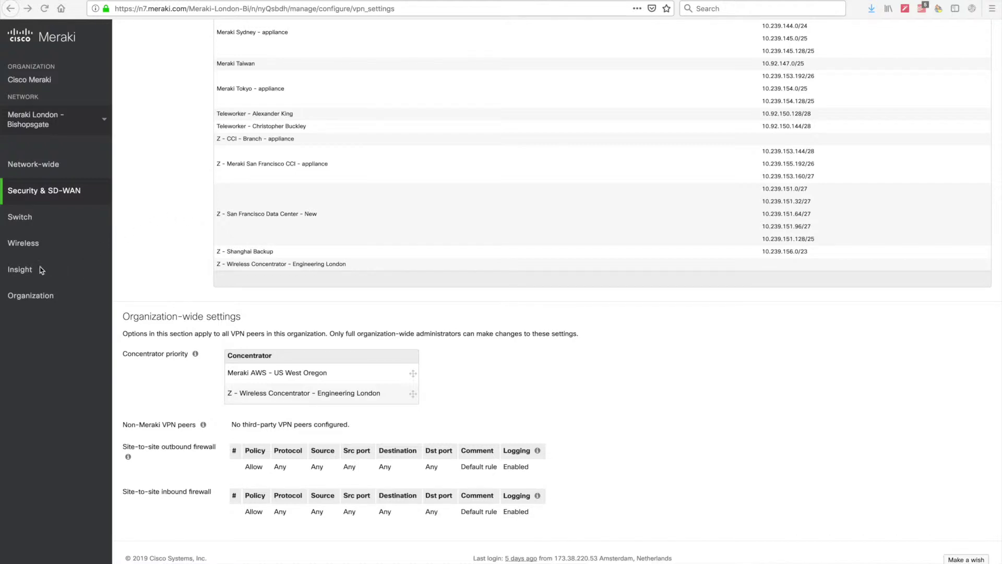
mouse_move(32, 270)
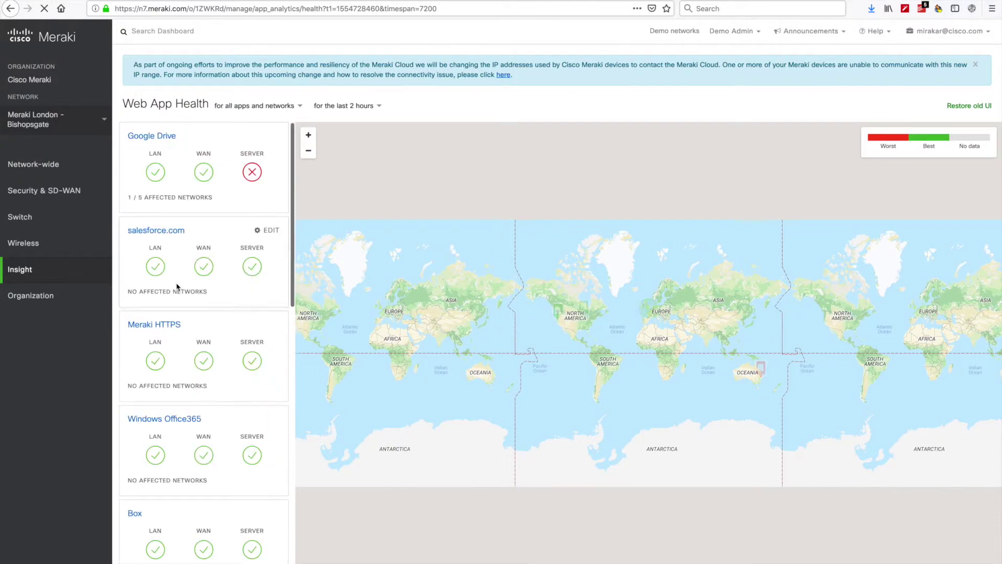
Zoom out the Web App Health map and pan it to bring Africa into view.
scroll(177, 286, "down", 1)
scroll(177, 286, "up", 1)
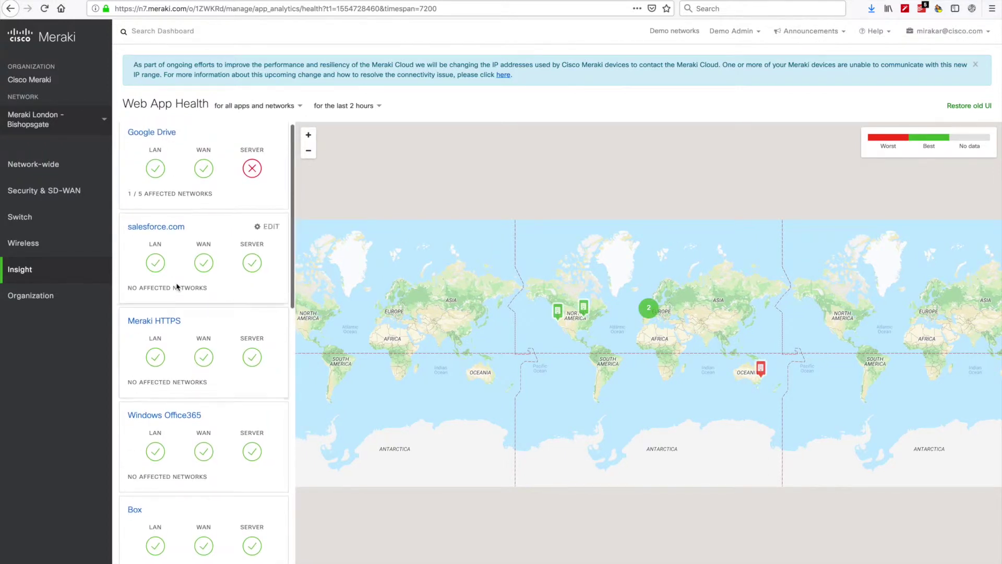
scroll(203, 278, "up", 1)
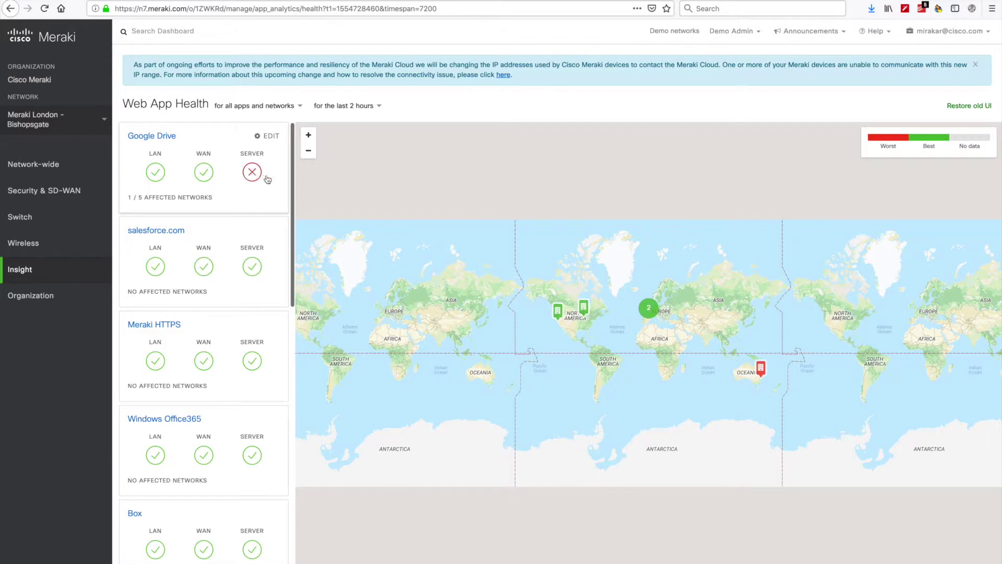
scroll(678, 325, "up", 1)
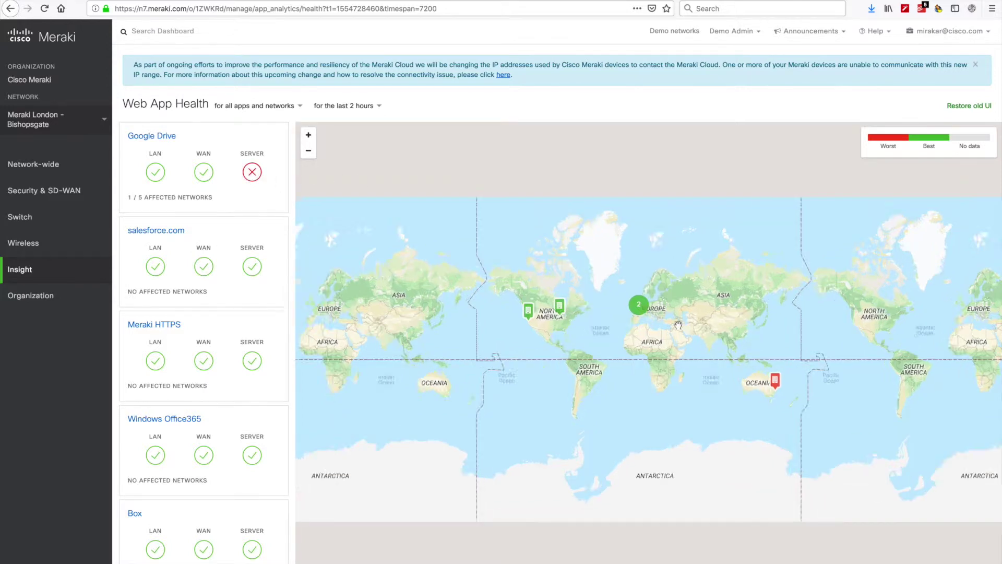
scroll(633, 324, "up", 1)
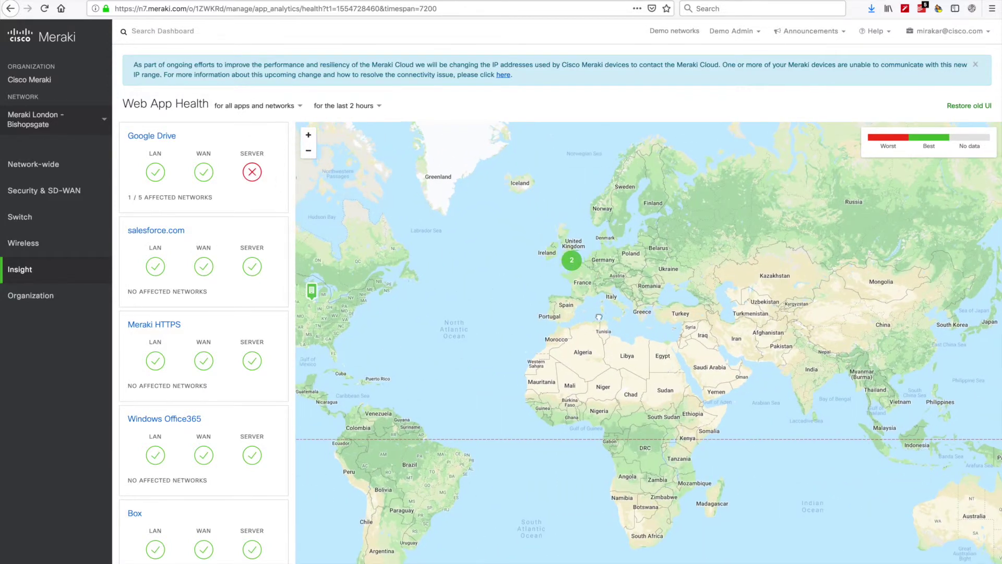
scroll(731, 270, "up", 1)
left_click_drag(730, 269, 579, 251)
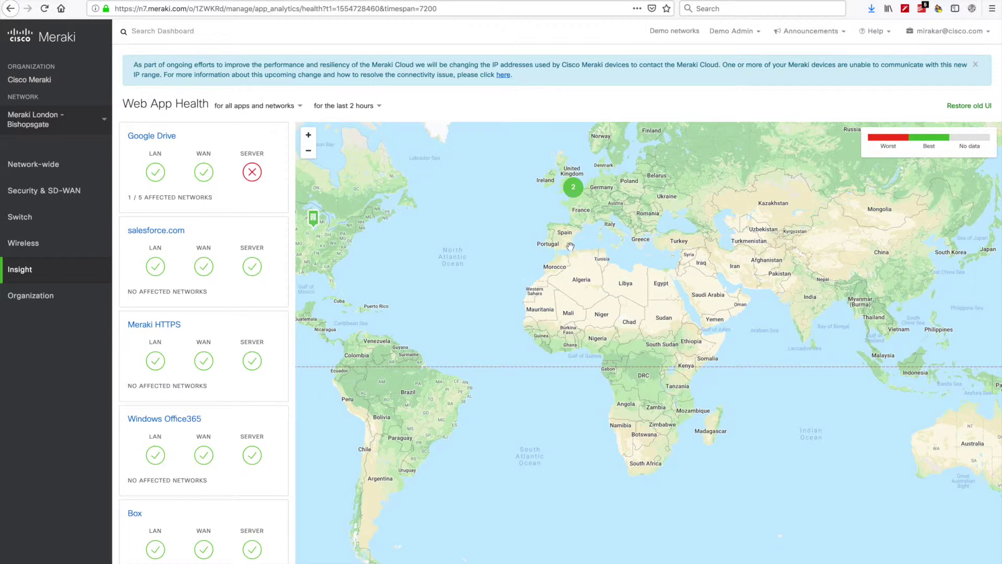
Show Google Drive's health per network and open Meraki Sydney's Google Drive troubleshooting.
left_click(172, 137)
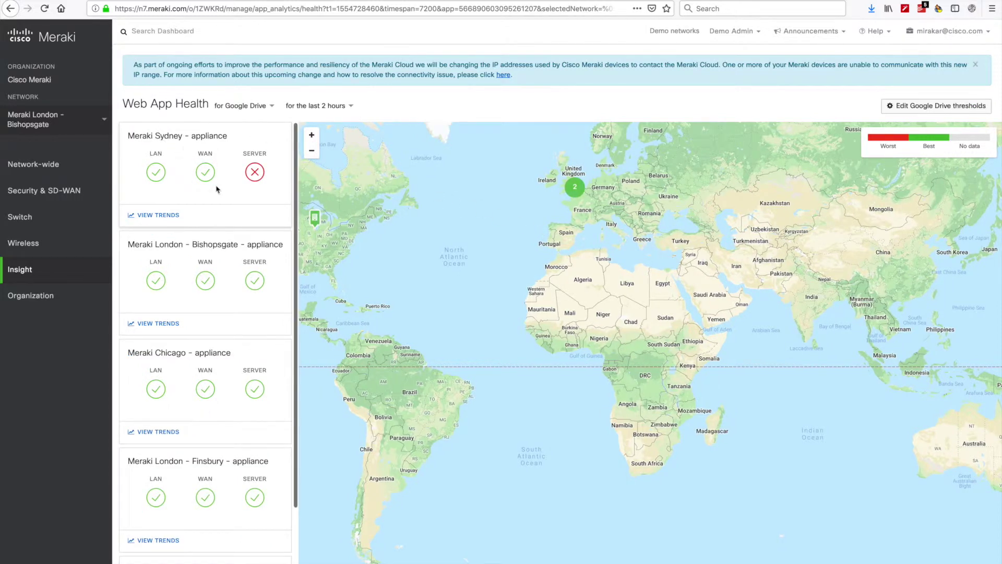
scroll(229, 201, "down", 3)
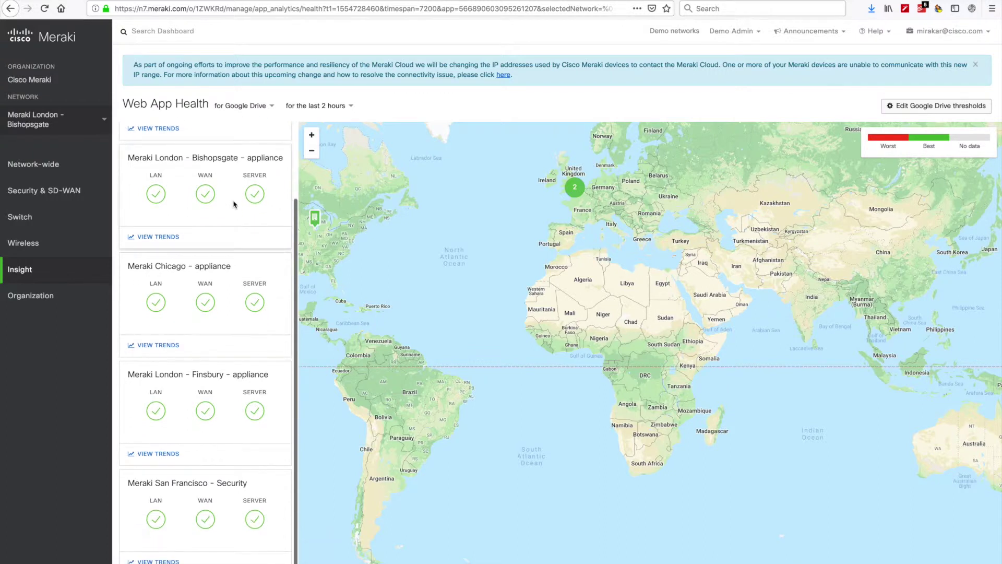
scroll(233, 204, "up", 3)
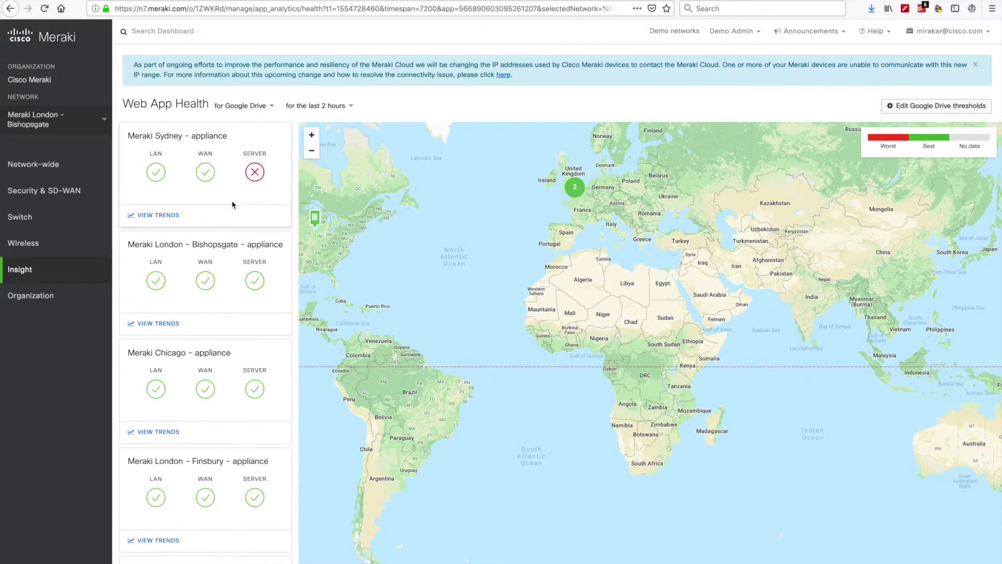
left_click(160, 215)
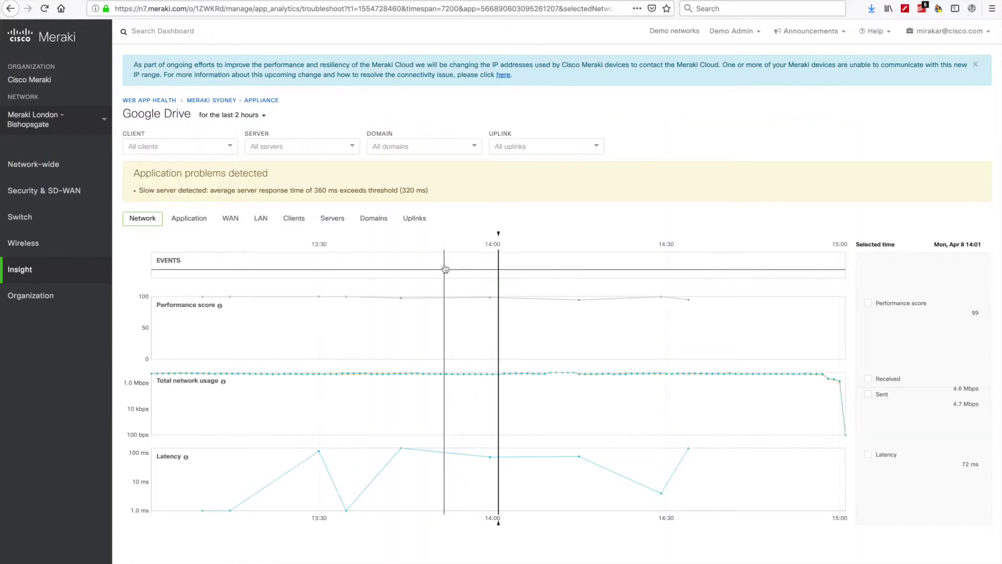
Review Meraki Sydney's Google Drive slow server response: 360 ms against a 320 ms threshold.
mouse_move(110, 193)
mouse_move(66, 275)
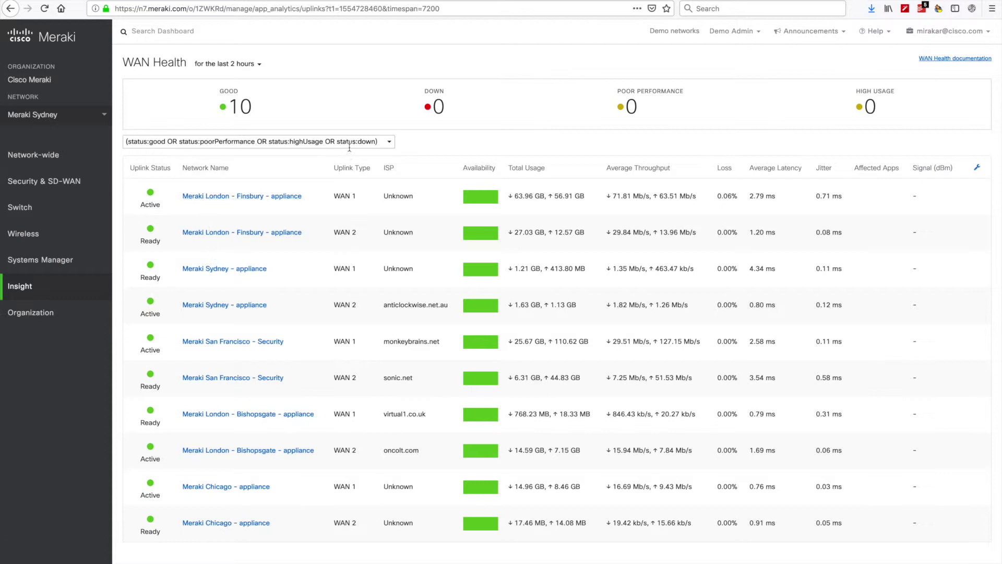
Filter the WAN Health uplink list to status:good, still showing all 10 uplinks.
left_click(388, 142)
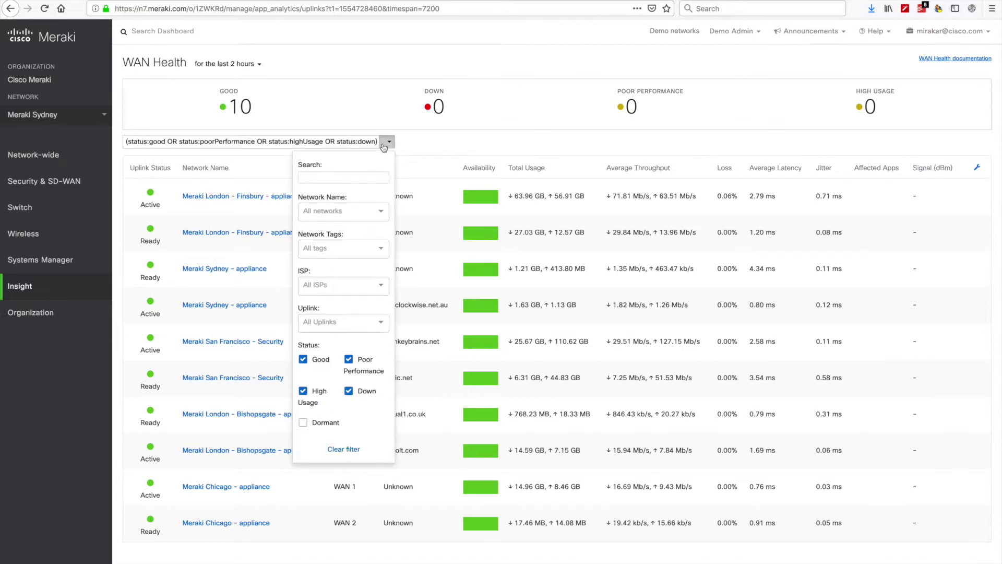
left_click(383, 147)
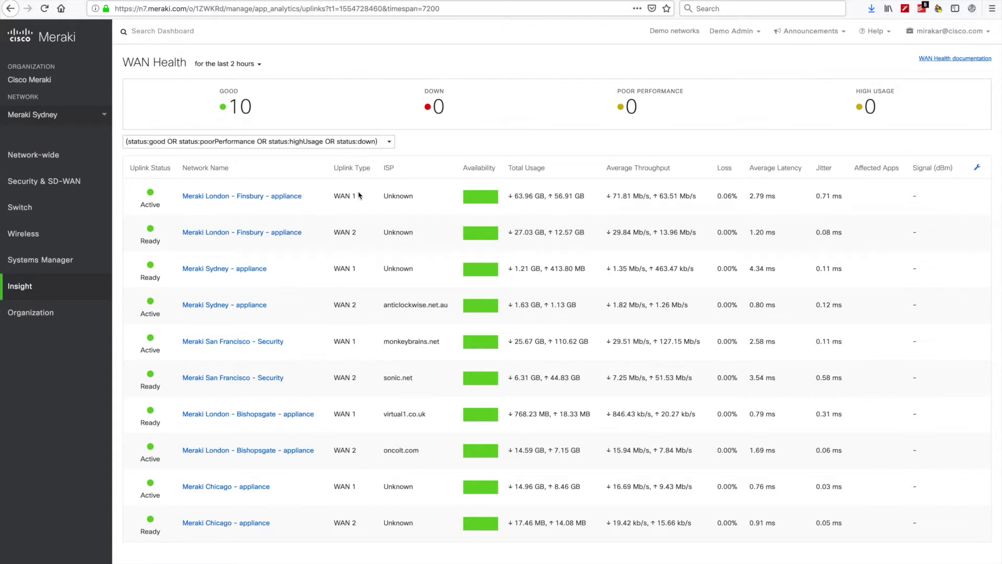
left_click(240, 108)
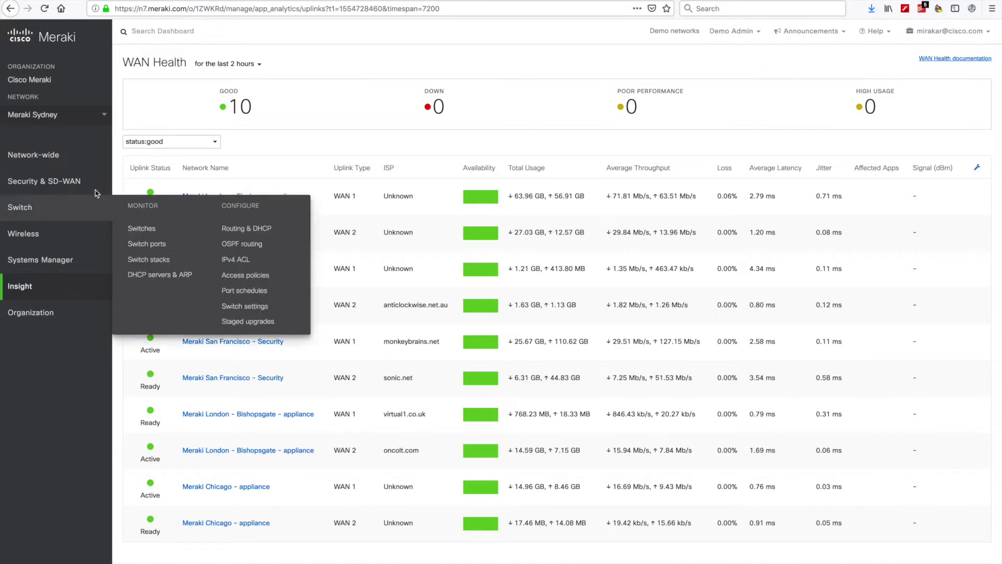
In SD-WAN & traffic shaping, lower WAN 1 bandwidth to 20 Mbps and set its list update interval to Daily.
mouse_move(88, 181)
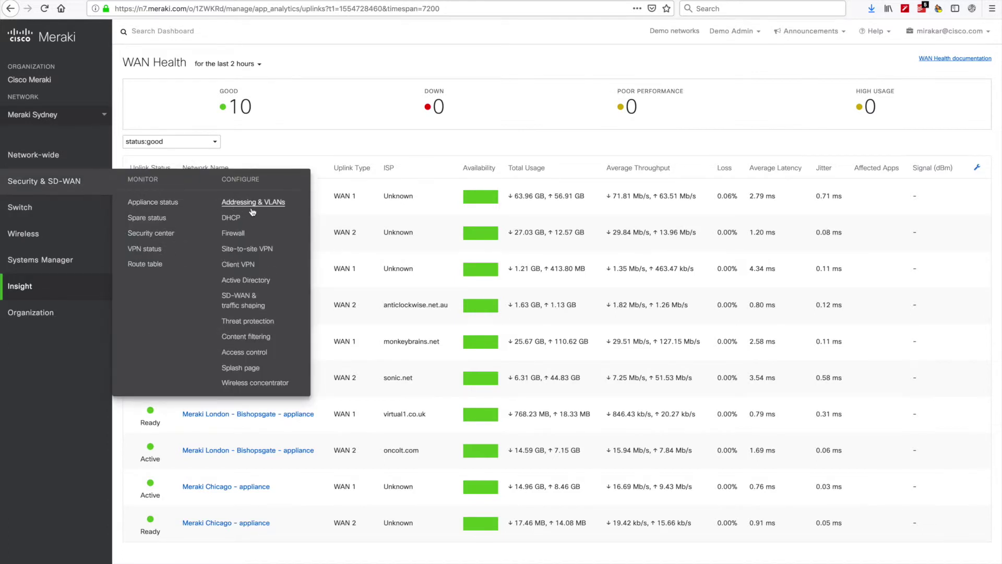
left_click(250, 302)
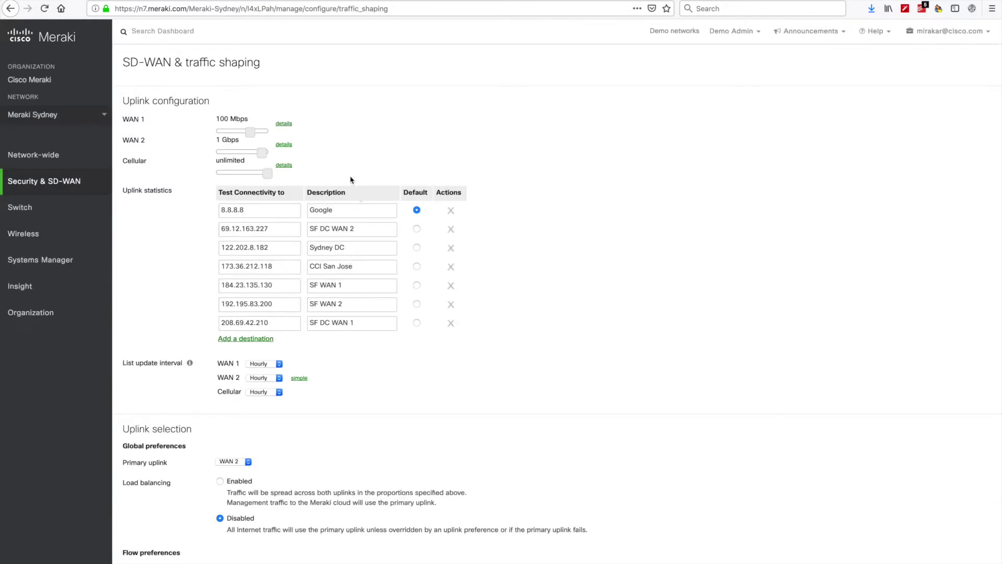
scroll(351, 177, "down", 2)
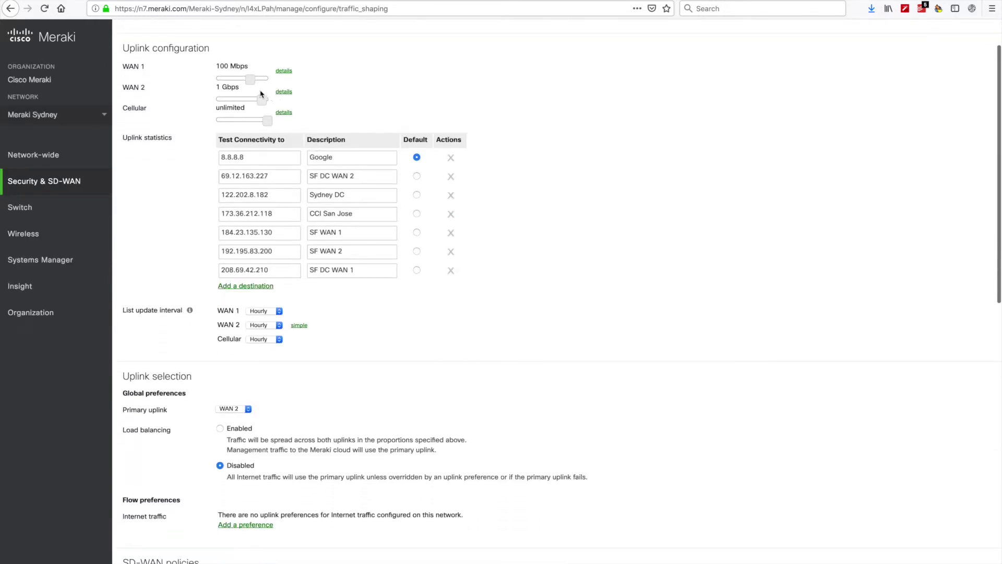
left_click_drag(247, 81, 258, 101)
scroll(527, 148, "down", 4)
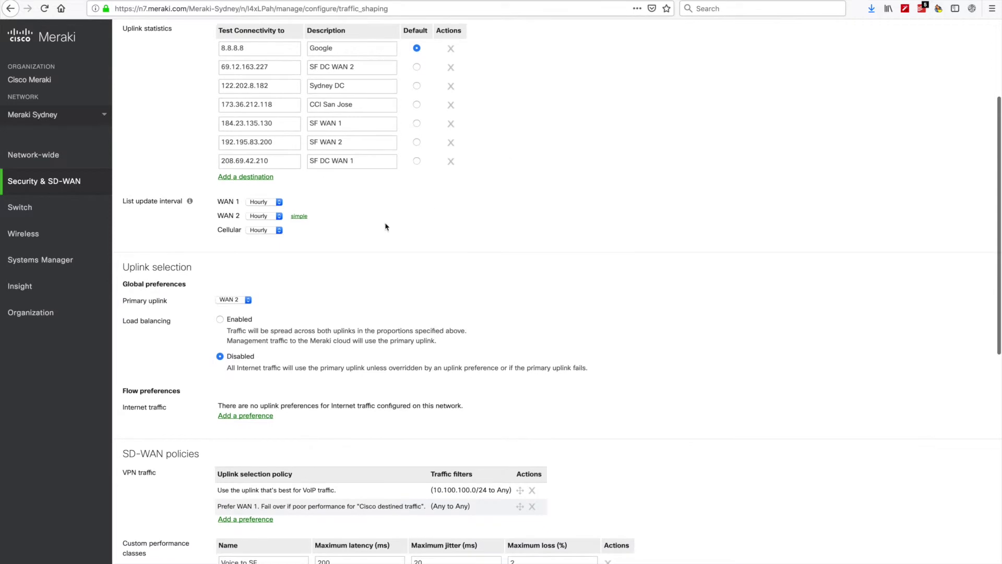
left_click(277, 203)
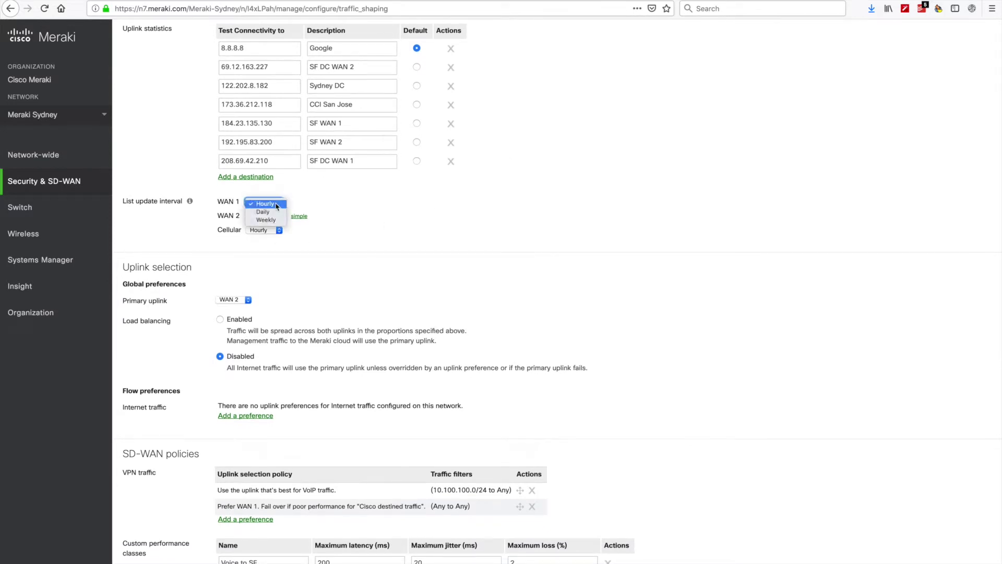
left_click(274, 212)
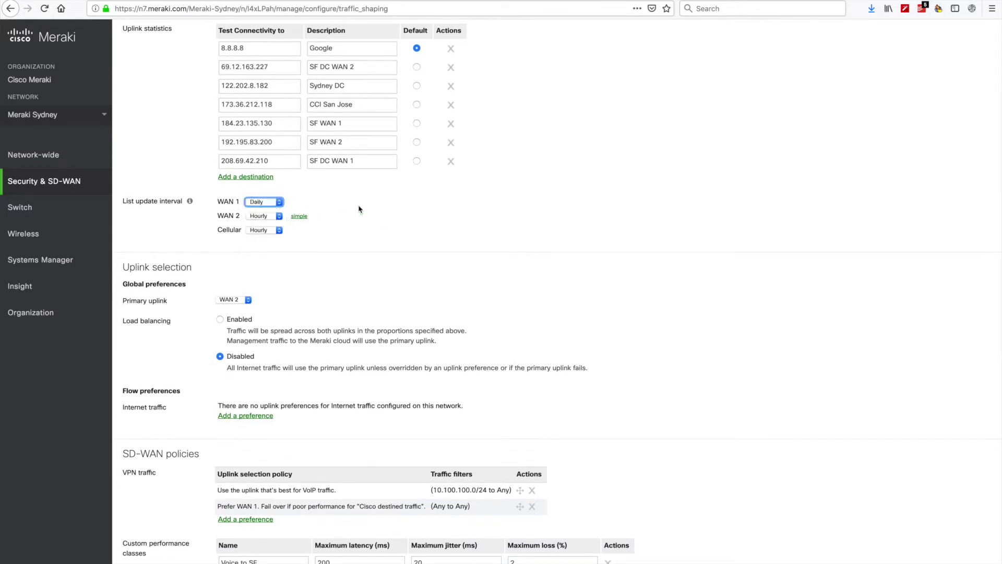
Scroll down to the Traffic shaping rules section.
scroll(358, 213, "down", 5)
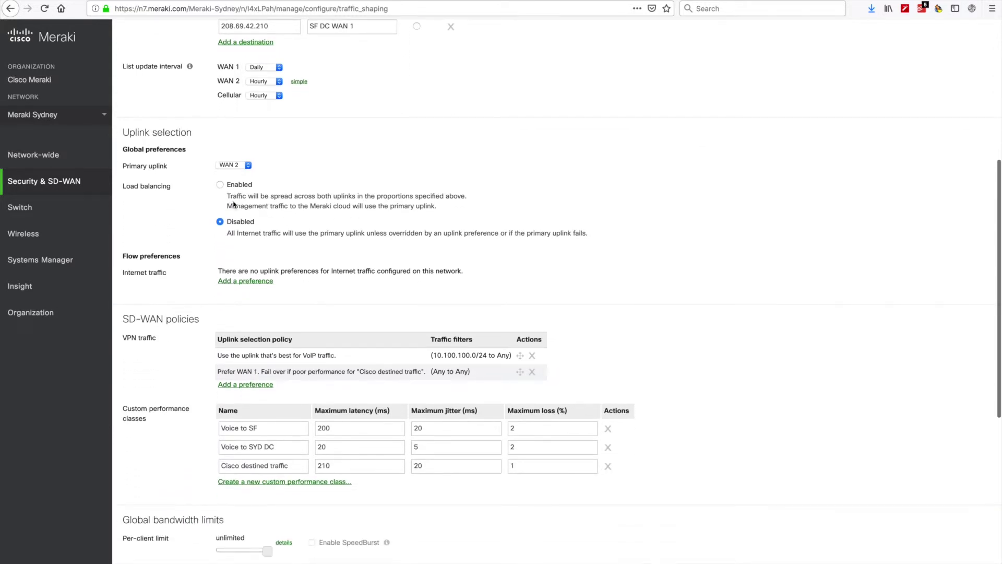
scroll(234, 204, "down", 3)
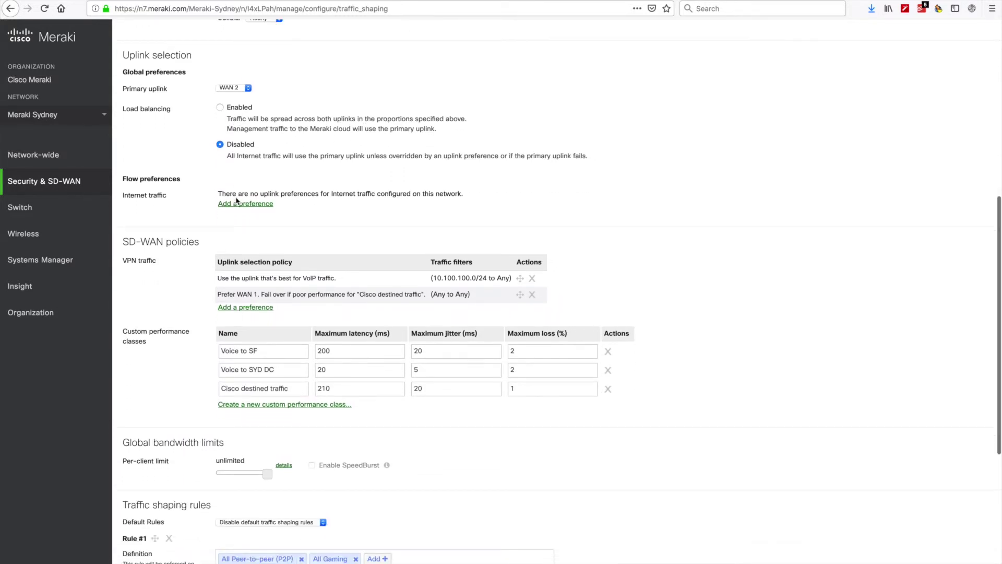
scroll(236, 201, "down", 5)
scroll(236, 201, "up", 2)
scroll(236, 198, "up", 4)
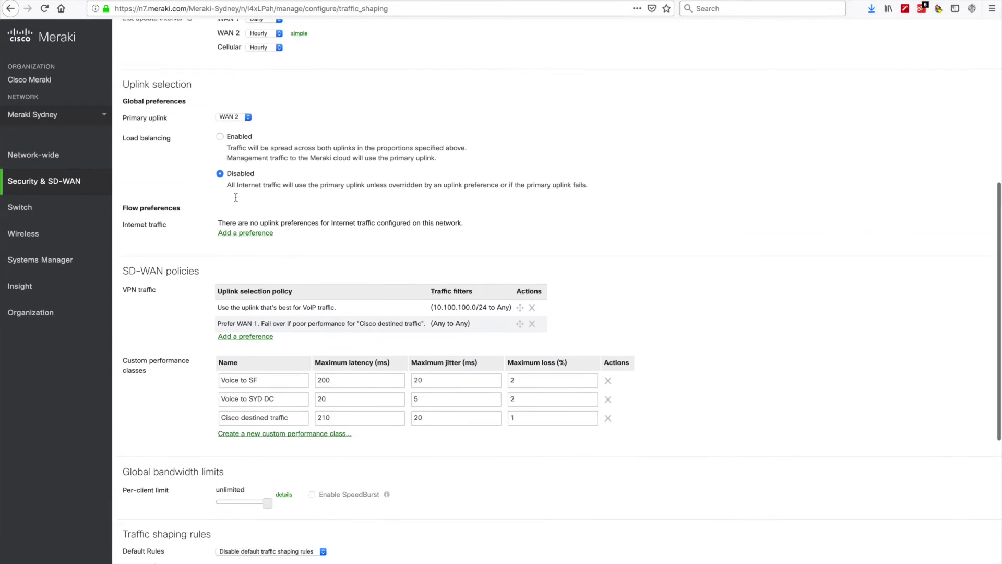
scroll(236, 197, "up", 3)
scroll(236, 198, "down", 2)
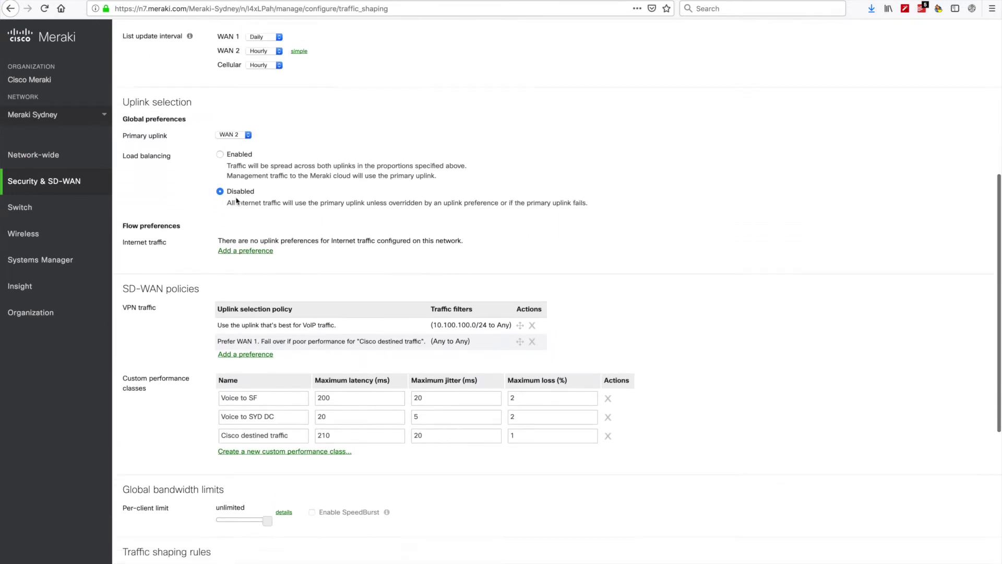
scroll(237, 200, "down", 12)
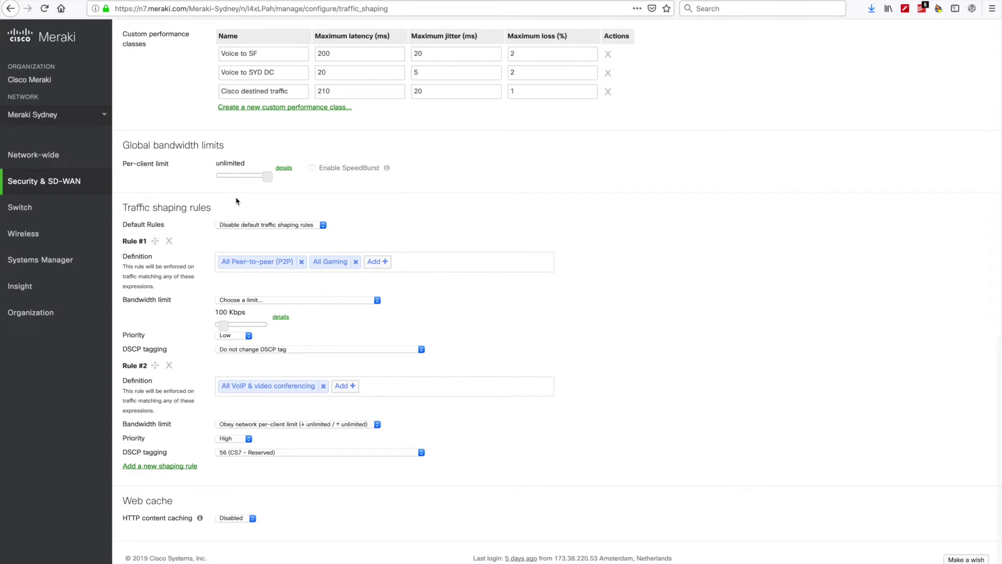
scroll(326, 232, "up", 1)
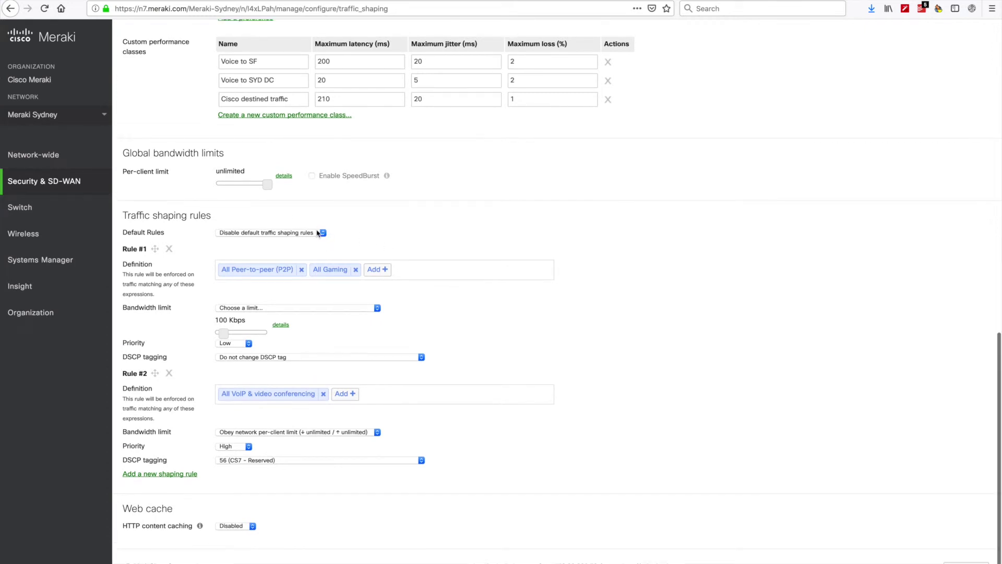
Set Default Rules to 'Enable default traffic shaping rules'.
left_click(324, 233)
left_click(332, 228)
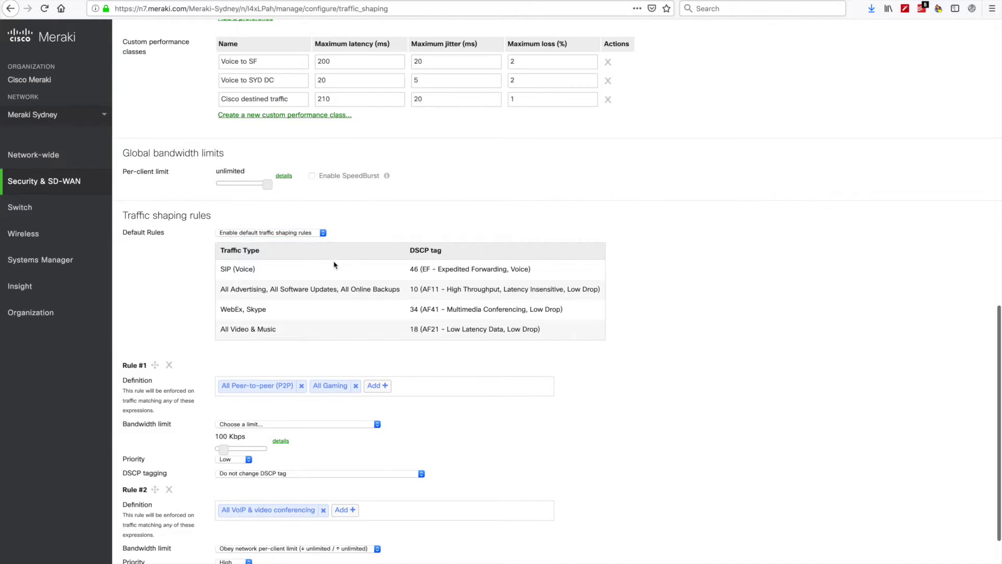
scroll(334, 264, "down", 5)
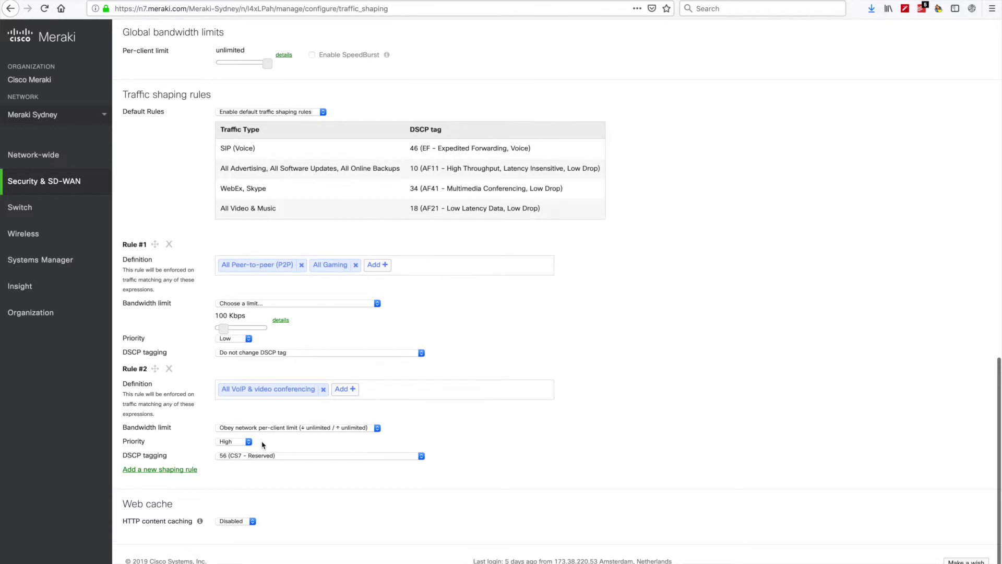
Browse Rule #2's traffic categories and close the picker without changes.
left_click(367, 428)
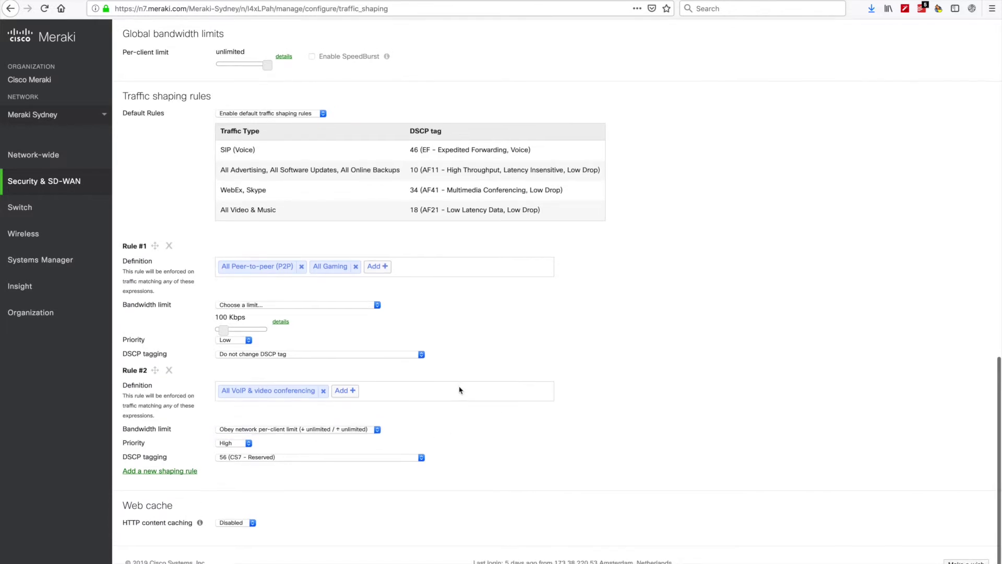
left_click(347, 392)
scroll(402, 430, "down", 1)
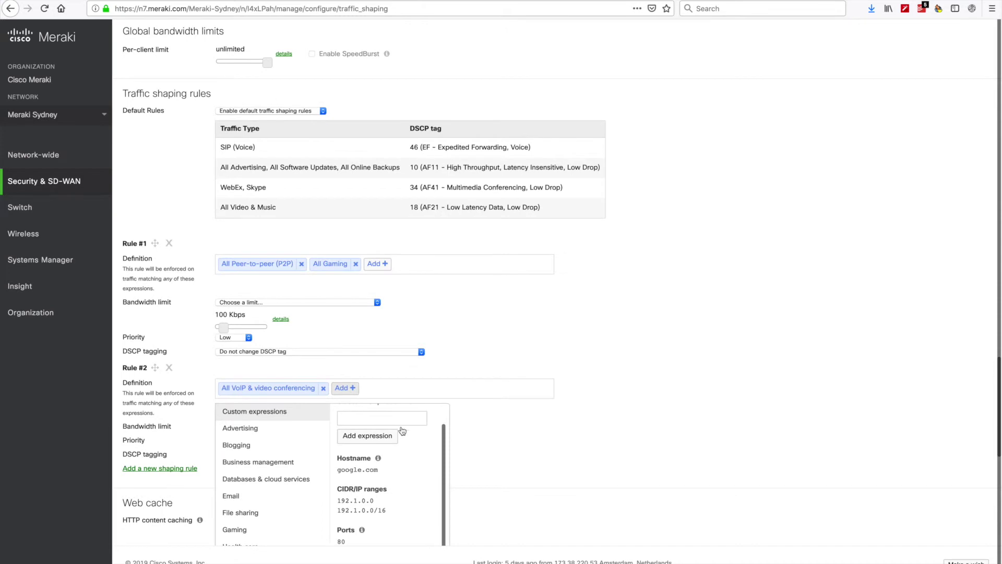
scroll(285, 441, "down", 5)
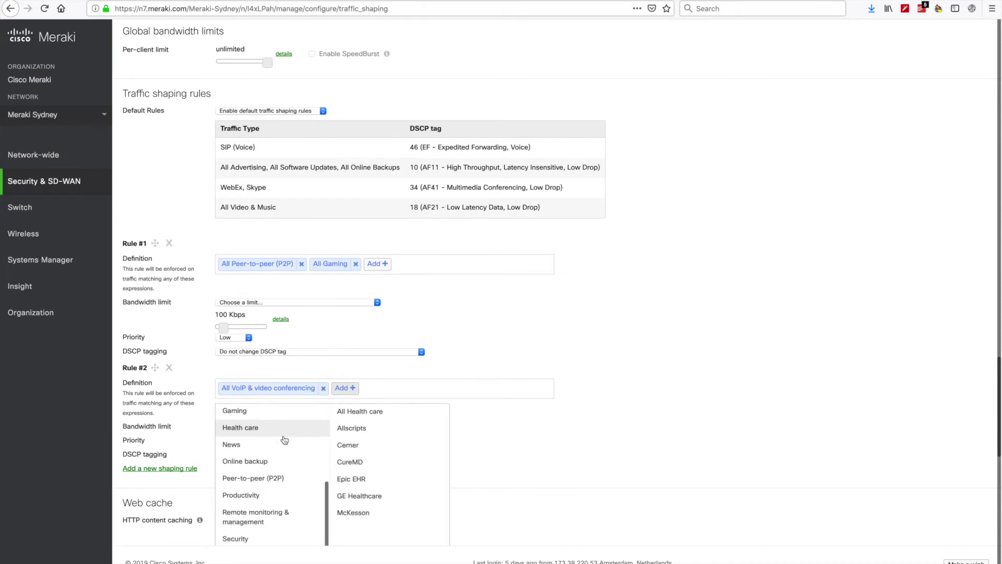
scroll(284, 440, "up", 4)
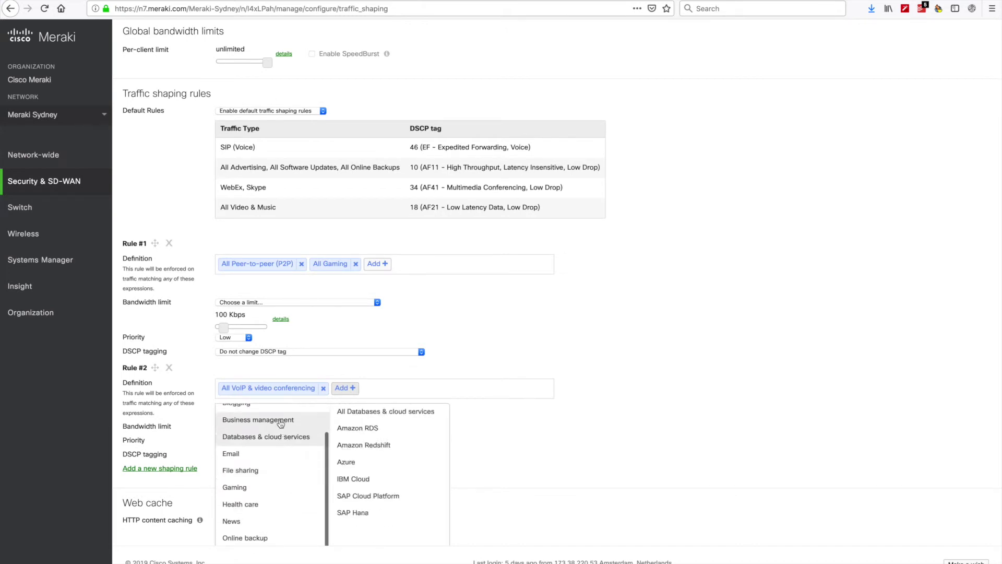
scroll(281, 424, "up", 1)
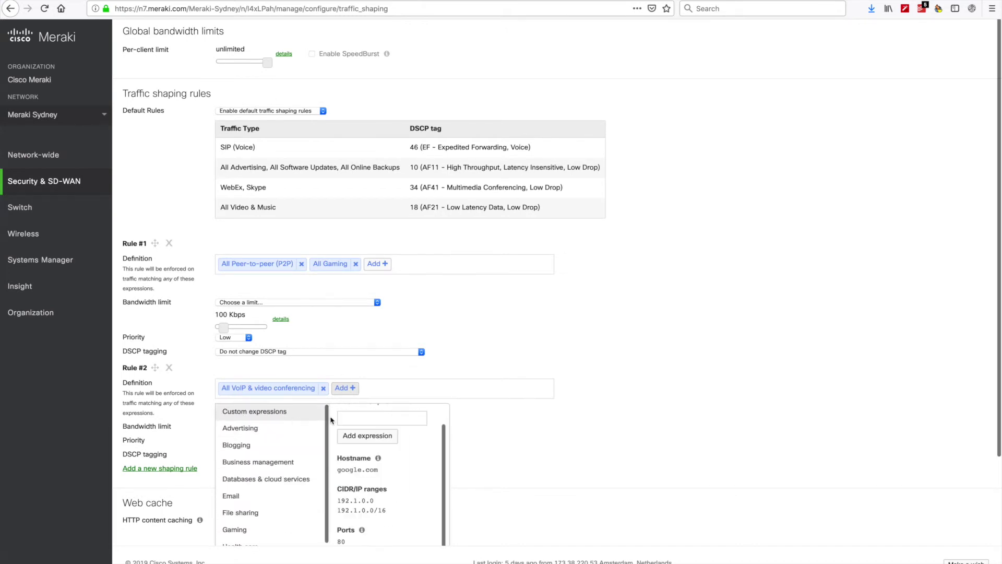
left_click(516, 356)
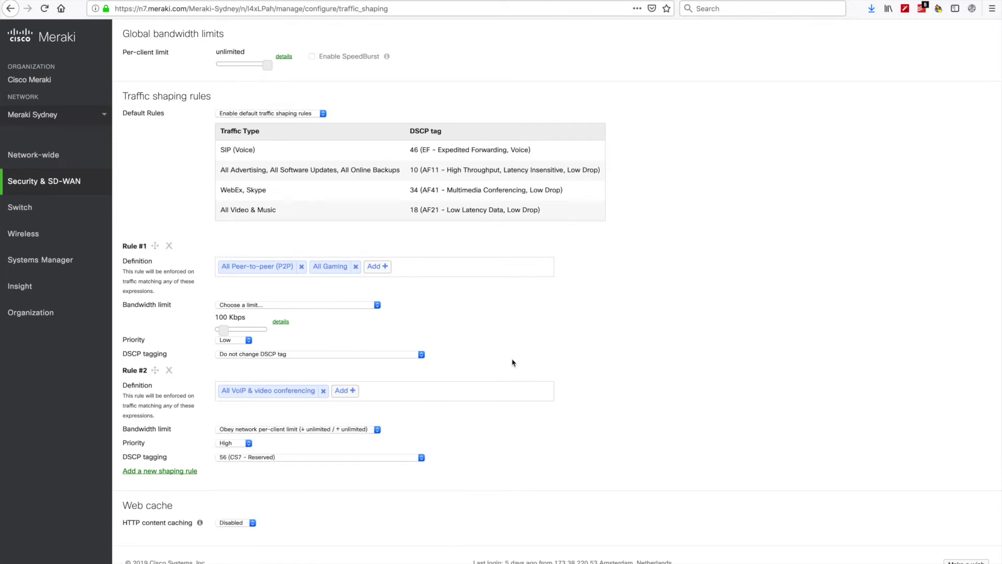
Add Dropbox from File sharing to traffic shaping Rule #1's definition.
left_click(384, 267)
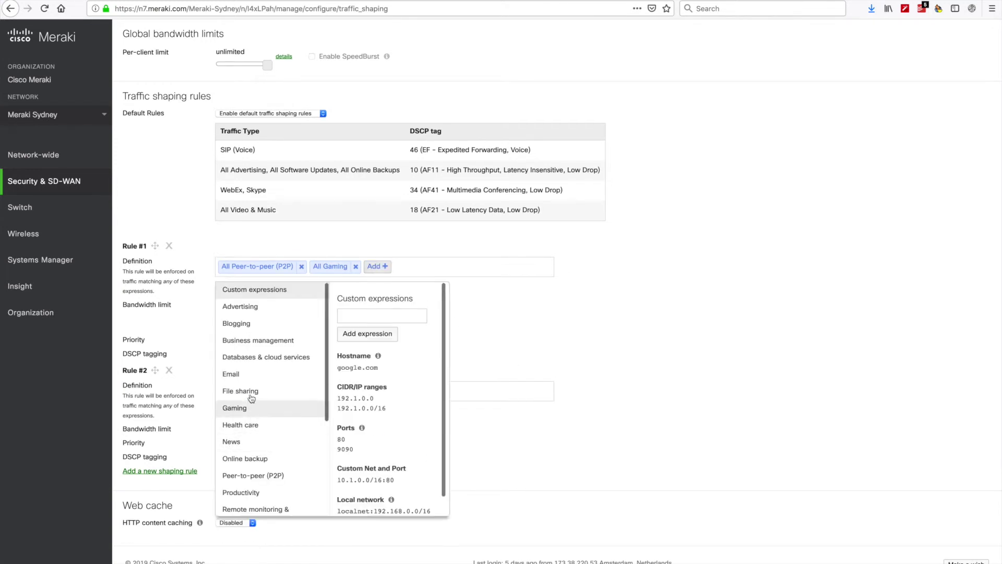
mouse_move(251, 391)
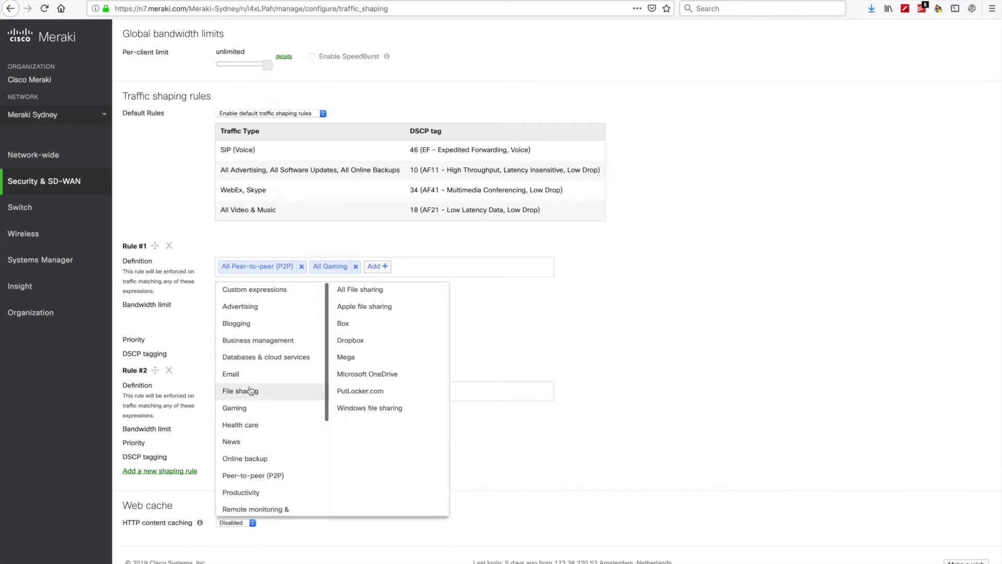
left_click(383, 343)
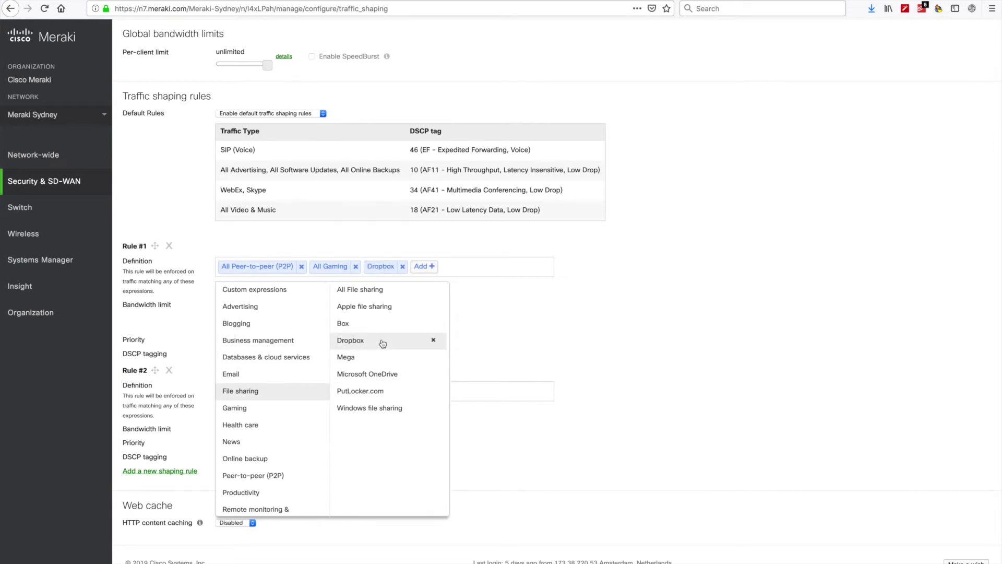
left_click(509, 313)
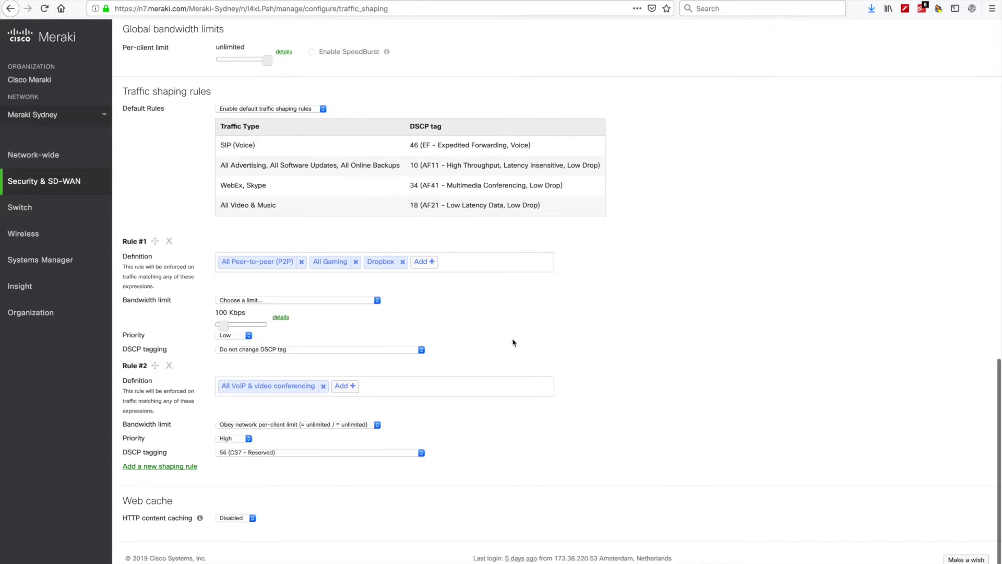
scroll(513, 343, "up", 5)
scroll(513, 343, "up", 20)
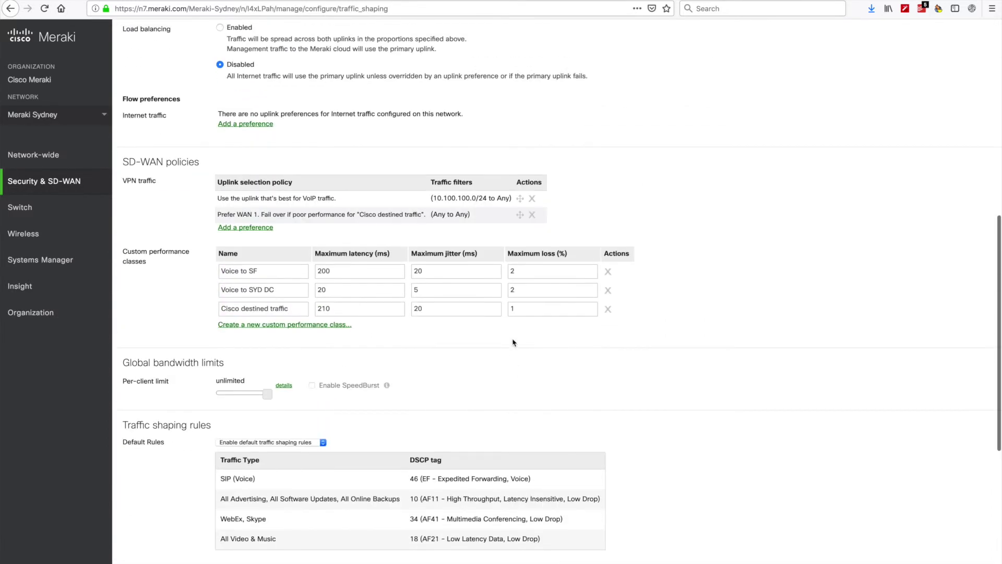